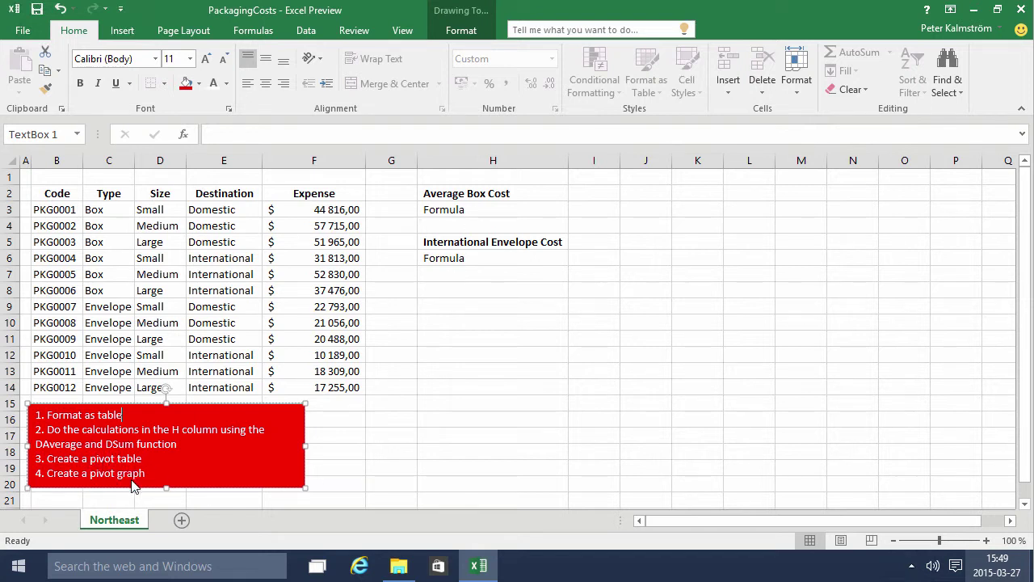
Format the packaging data B2:F14 as a table using the first Medium style, with headers
left_click(81, 209)
mouse_move(57, 194)
left_mouse_down()
mouse_move(296, 350)
mouse_move(307, 386)
left_mouse_up()
left_click(292, 365)
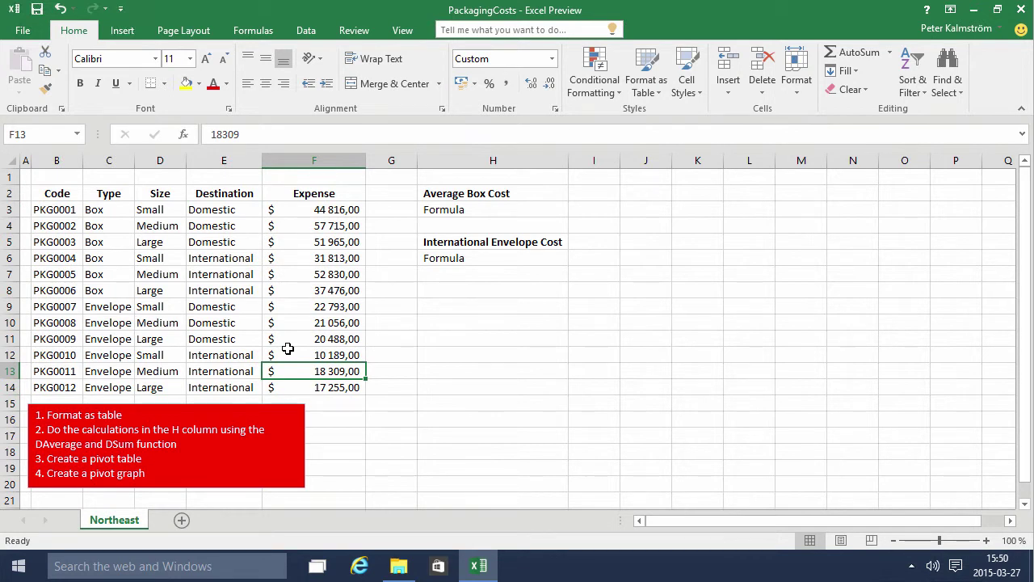
left_click(659, 94)
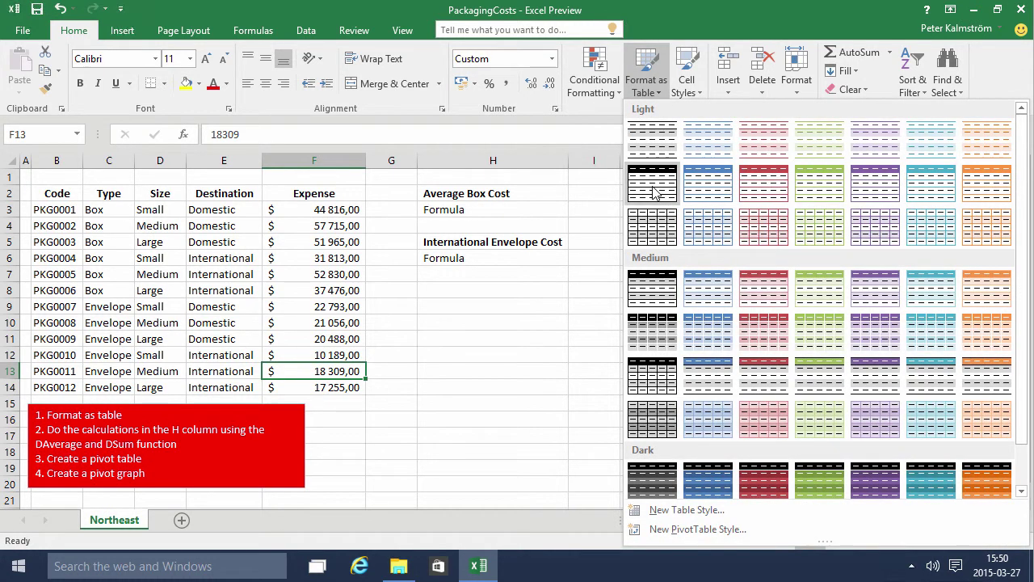
left_click(661, 289)
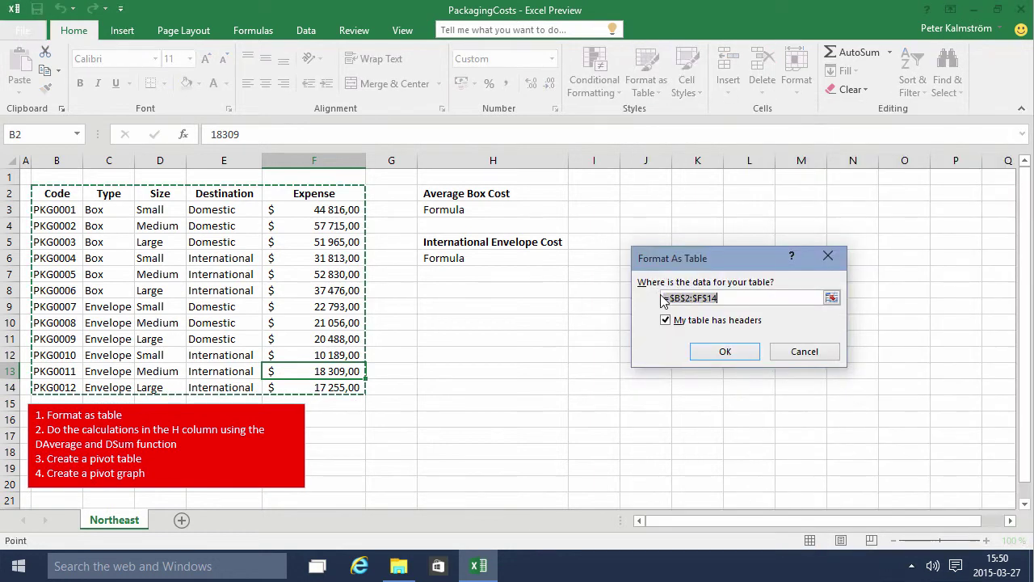
left_click(725, 352)
Select two expense cells inside the table, then the Average Box Cost result cell
left_click(273, 272)
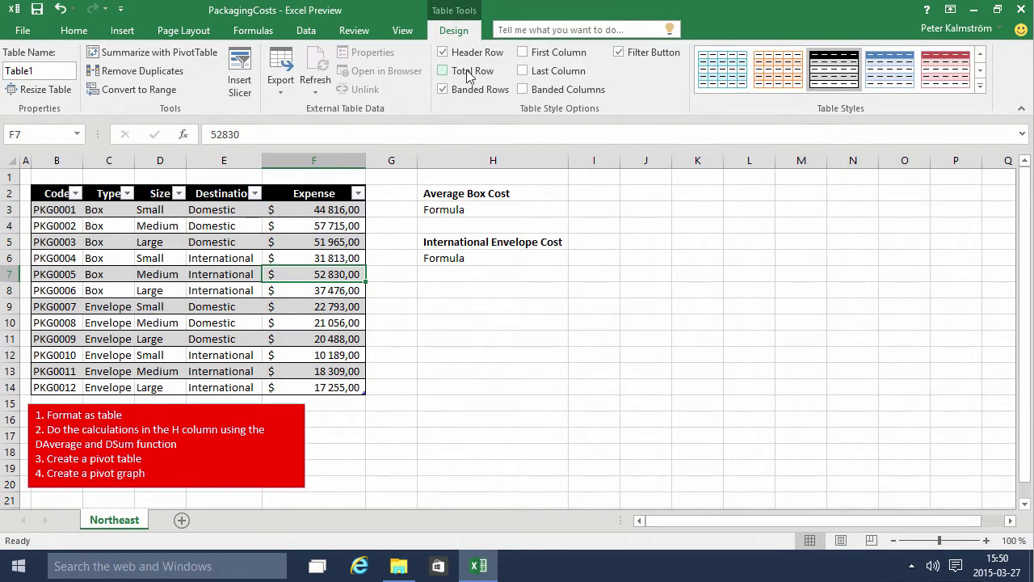
left_click(320, 255)
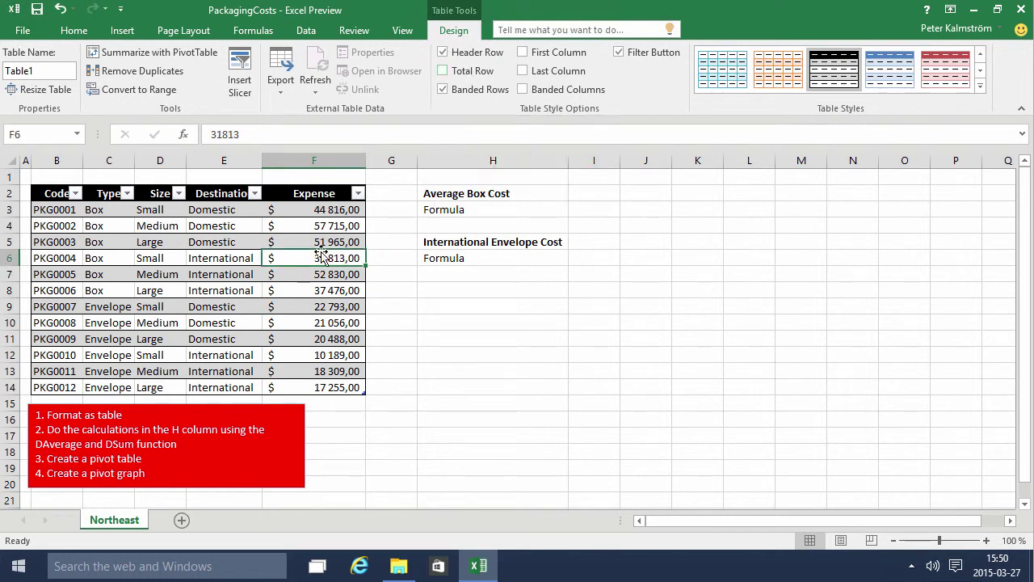
left_click(442, 210)
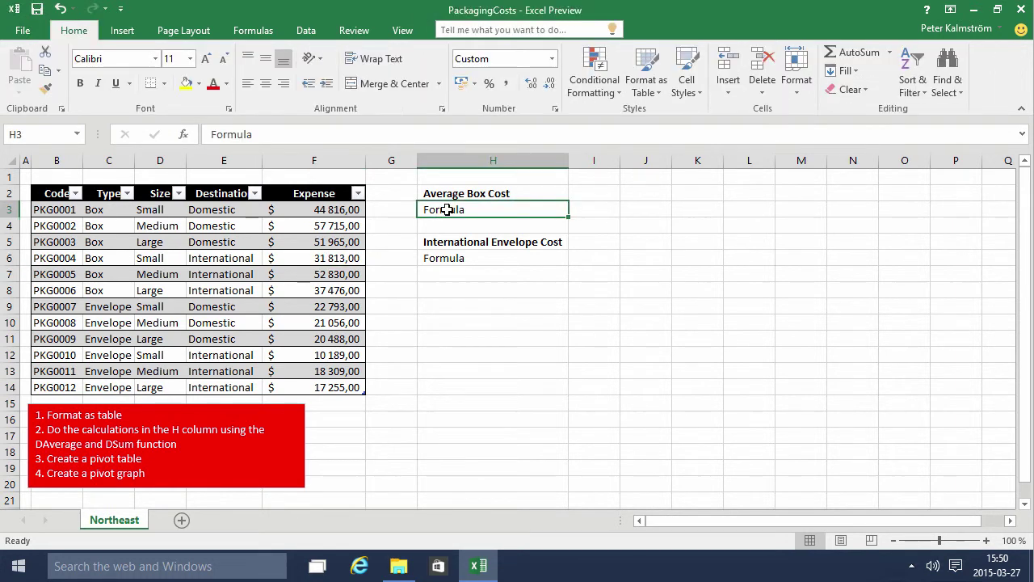
Rename the table from Table1 to PackagingCosts
left_click(180, 239)
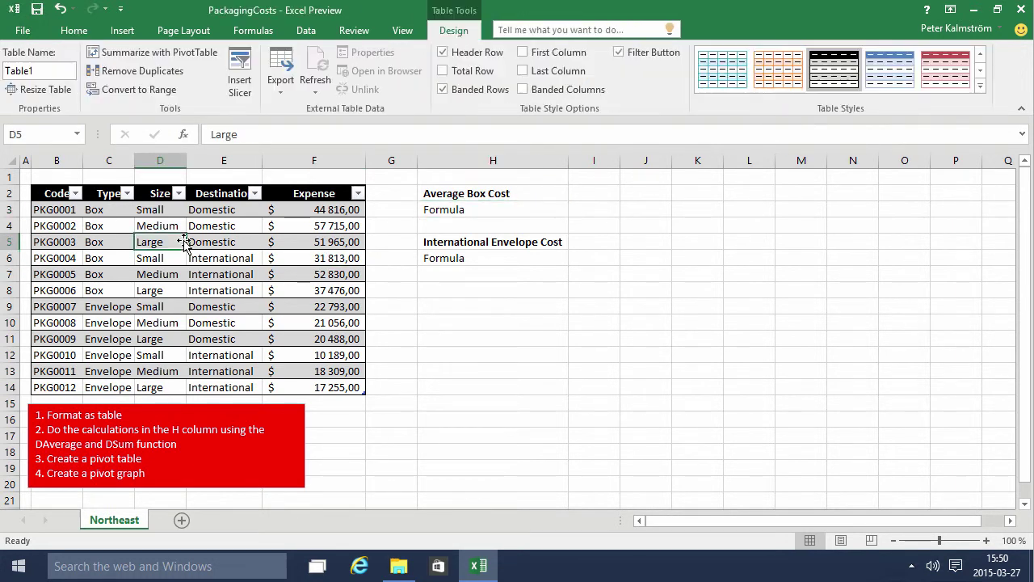
left_click(26, 71)
type("PackagingCosts")
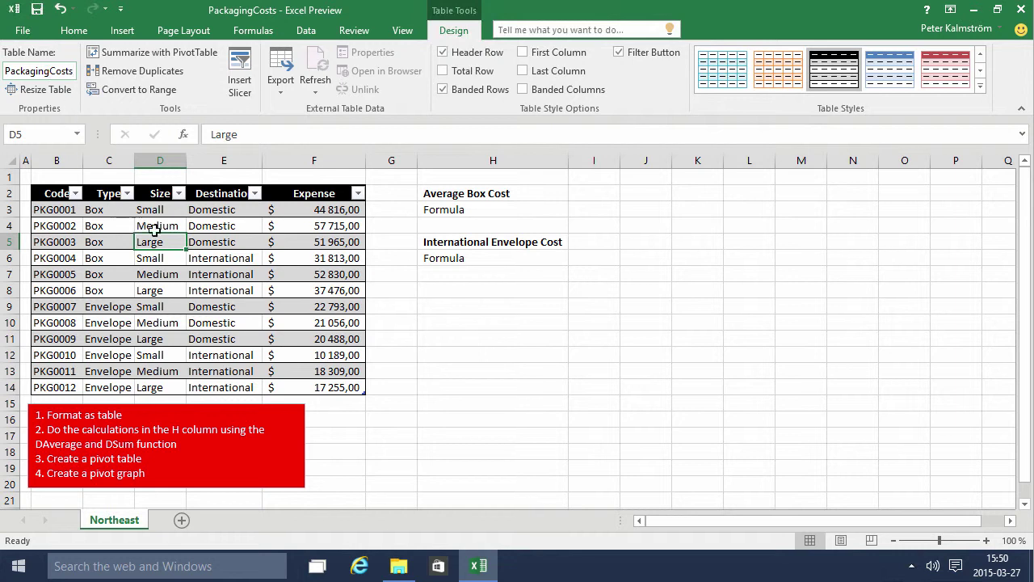
Select the six Box expenses F3:F8 to check their average in the status bar
left_click(459, 208)
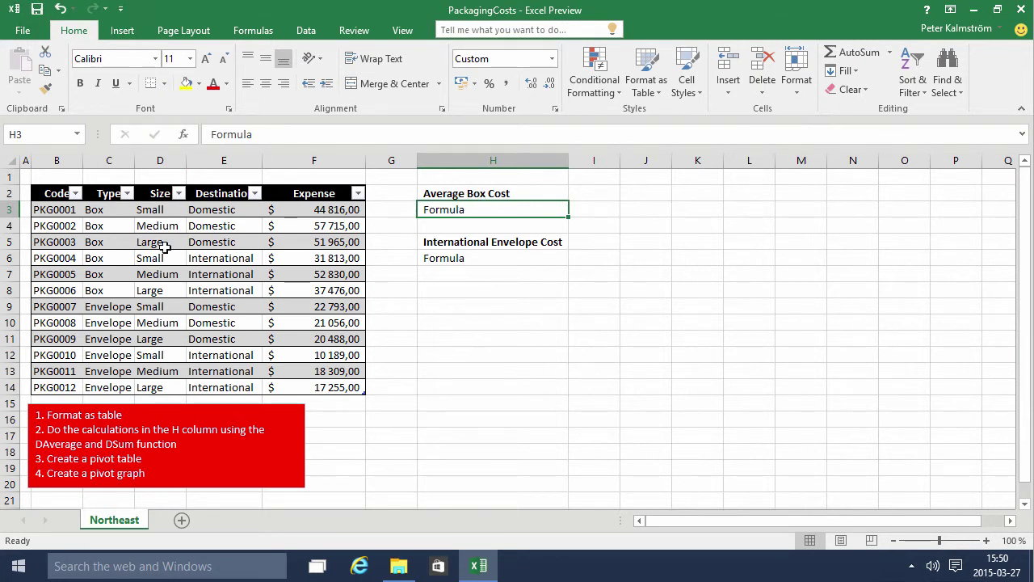
left_click(105, 227)
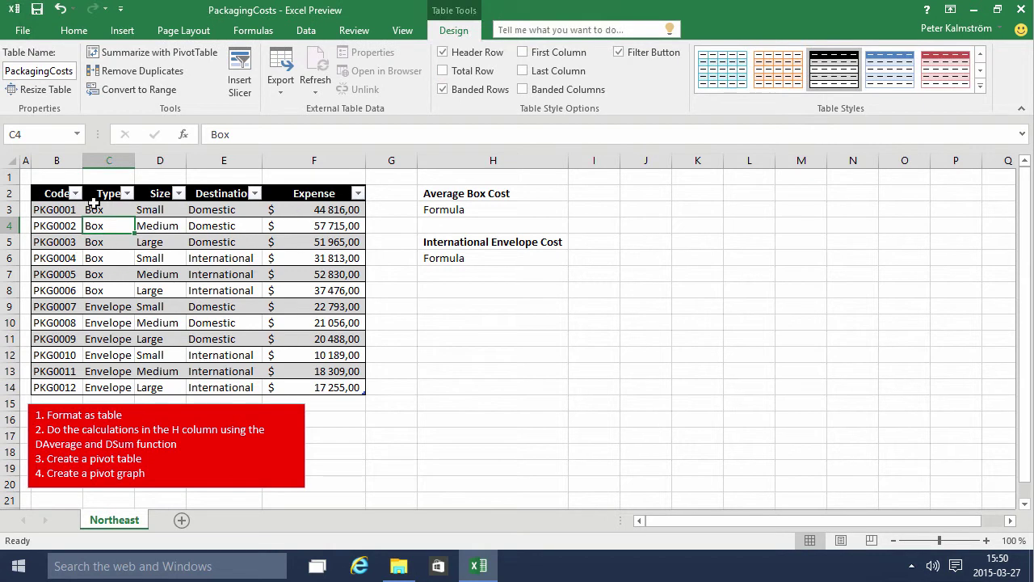
left_click_drag(332, 209, 323, 290)
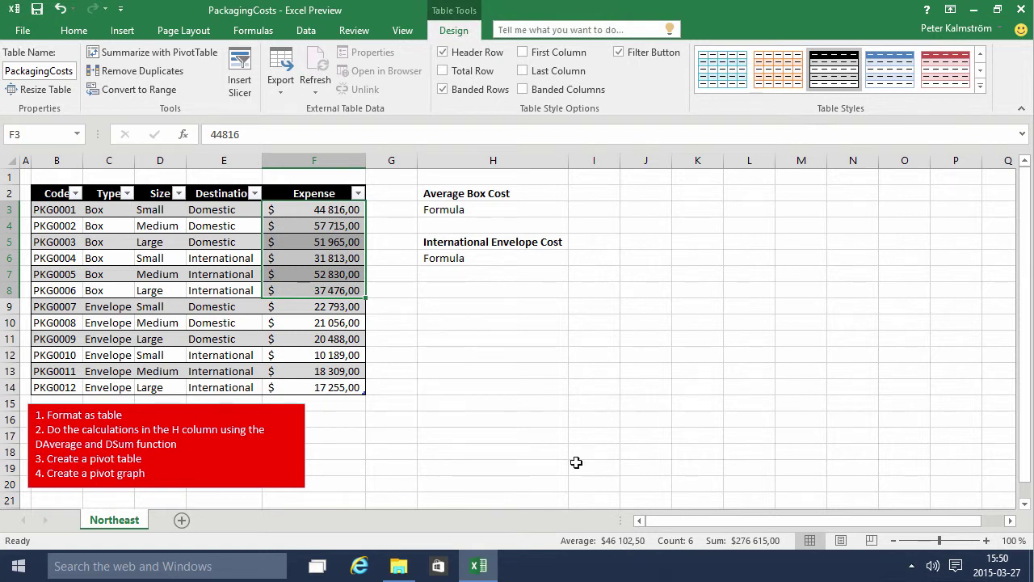
Start a DAVERAGE entry in H3, then cancel it so the cell is left empty
left_click(461, 209)
type("=da")
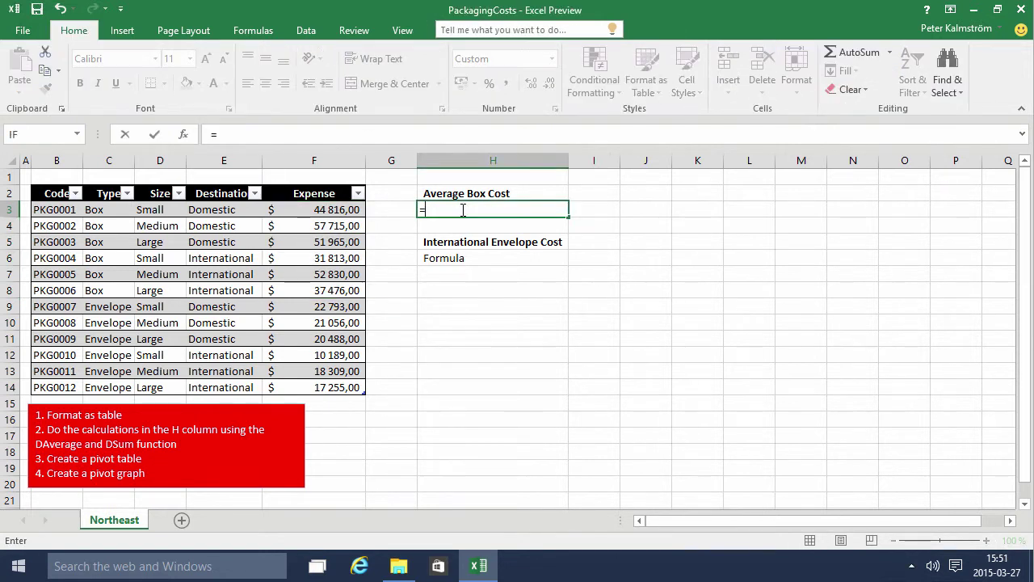
key("Down")
key("Down")
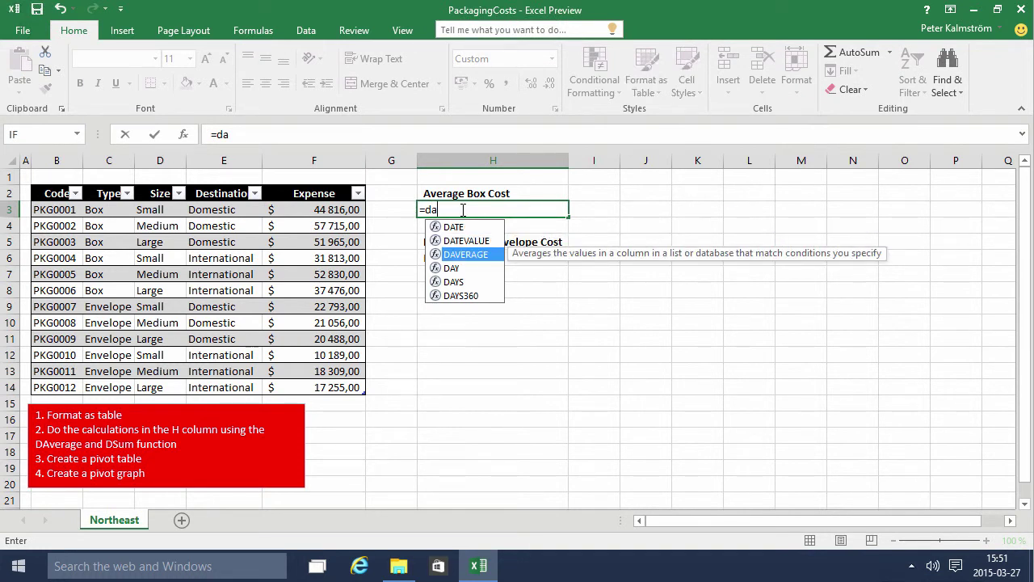
key("Return")
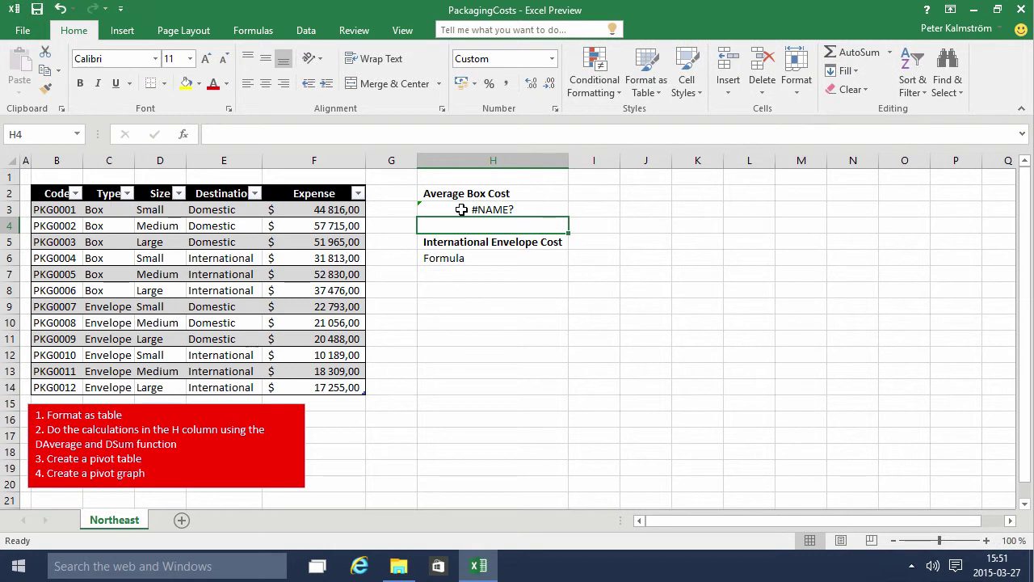
key("Up")
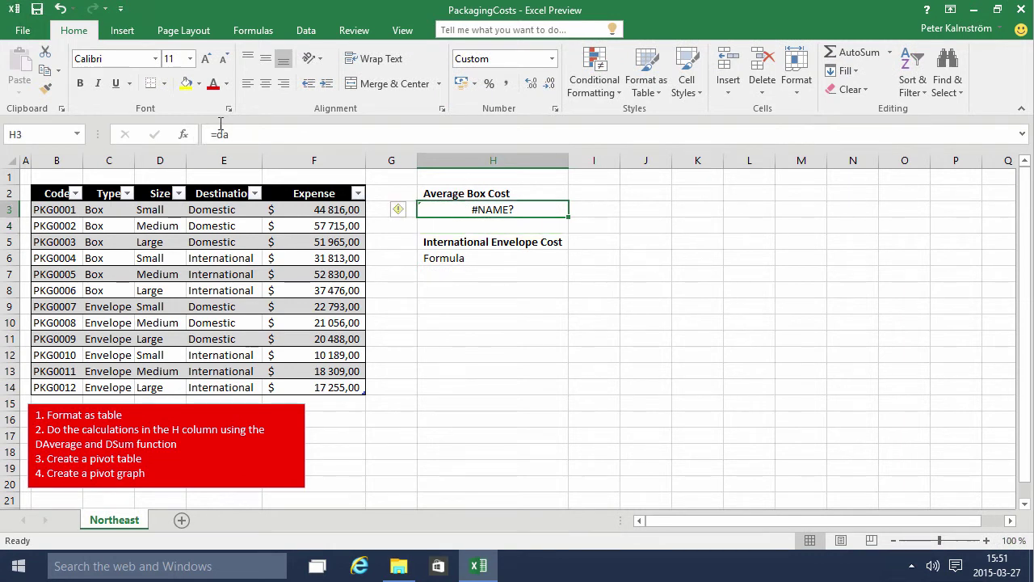
double_click(224, 133)
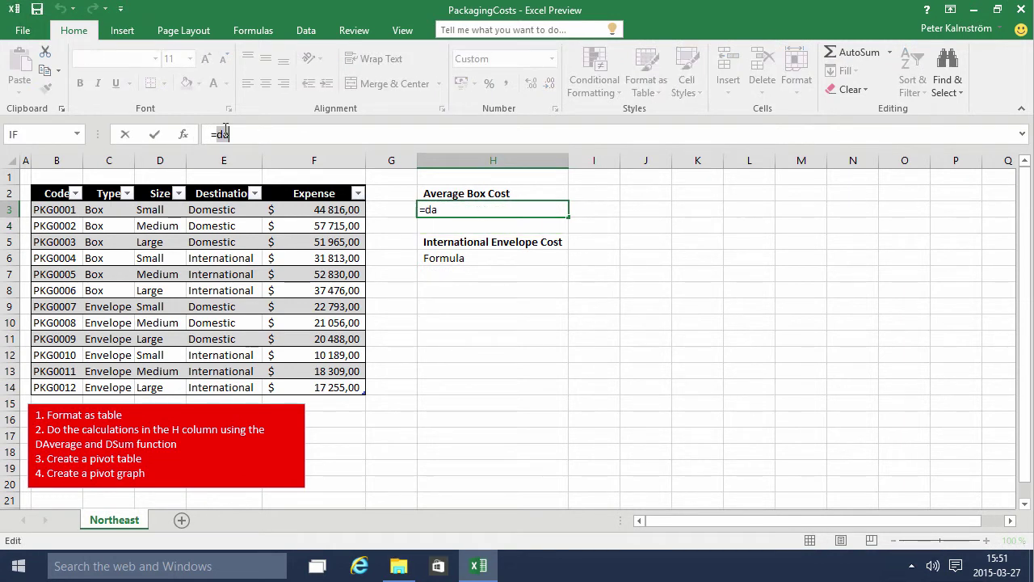
key("Escape")
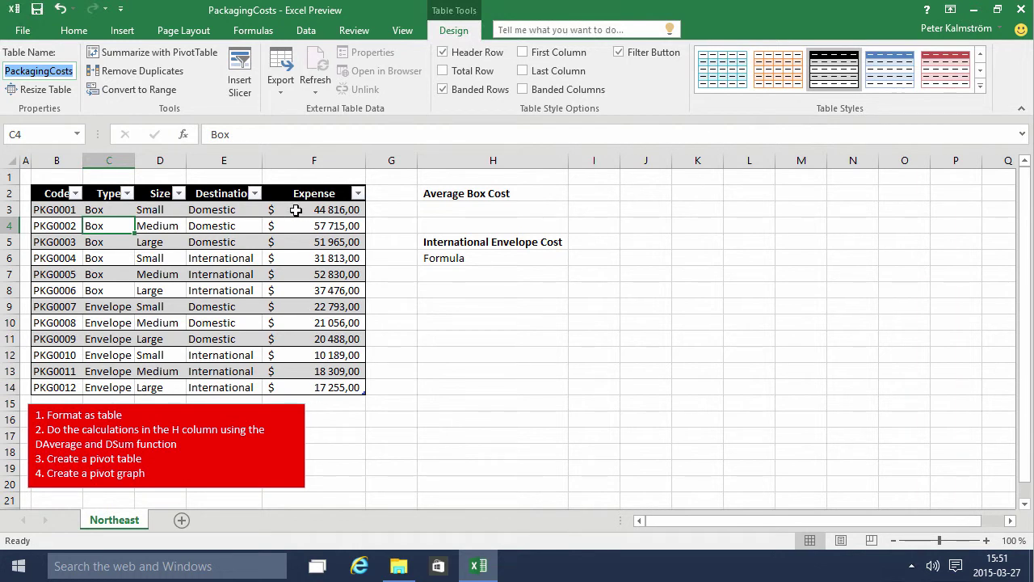
Look over the first row's Type, Size, Destination and Expense cells
left_click(57, 211)
left_click(108, 211)
left_click(161, 209)
left_click(206, 210)
left_click(274, 209)
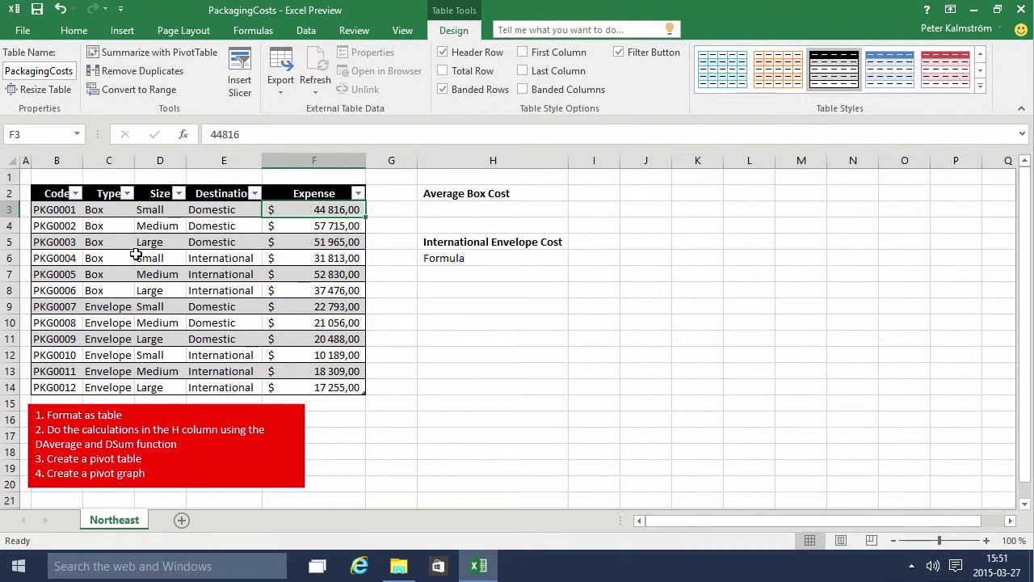
Enter the criteria heading Type in I2 and Box in I3, returning to H3
left_click(604, 192)
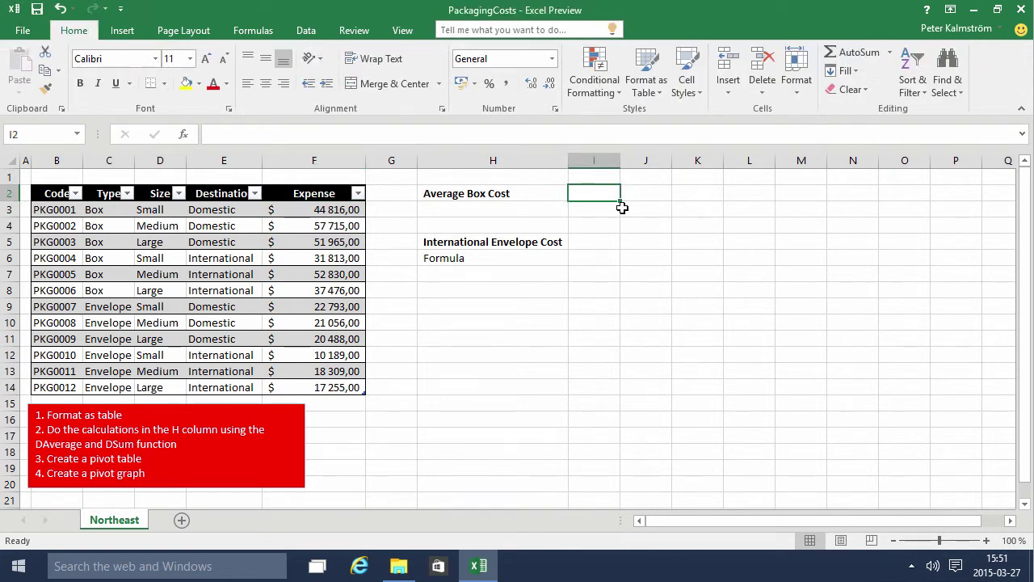
type("T")
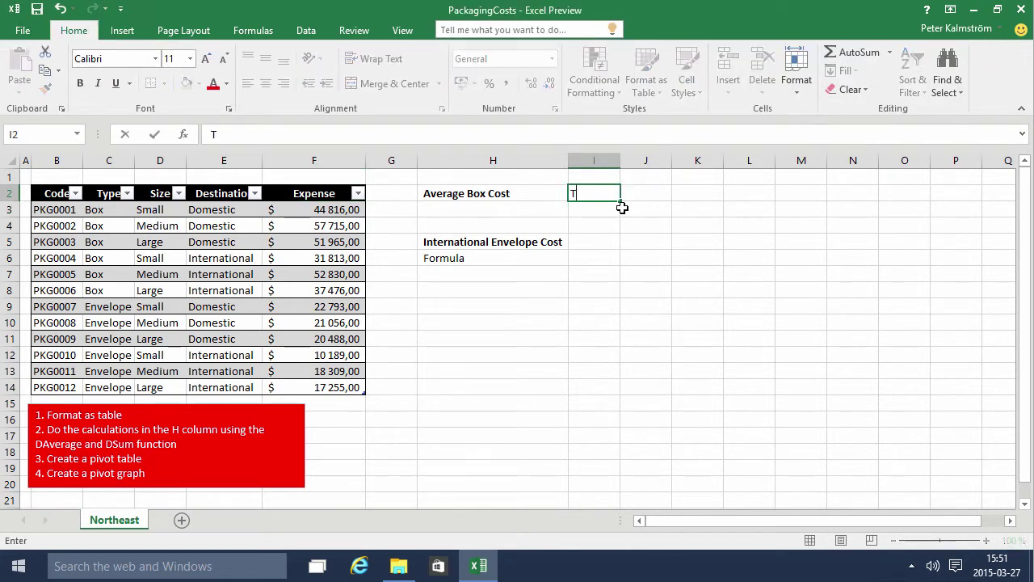
type("ype")
key("Return")
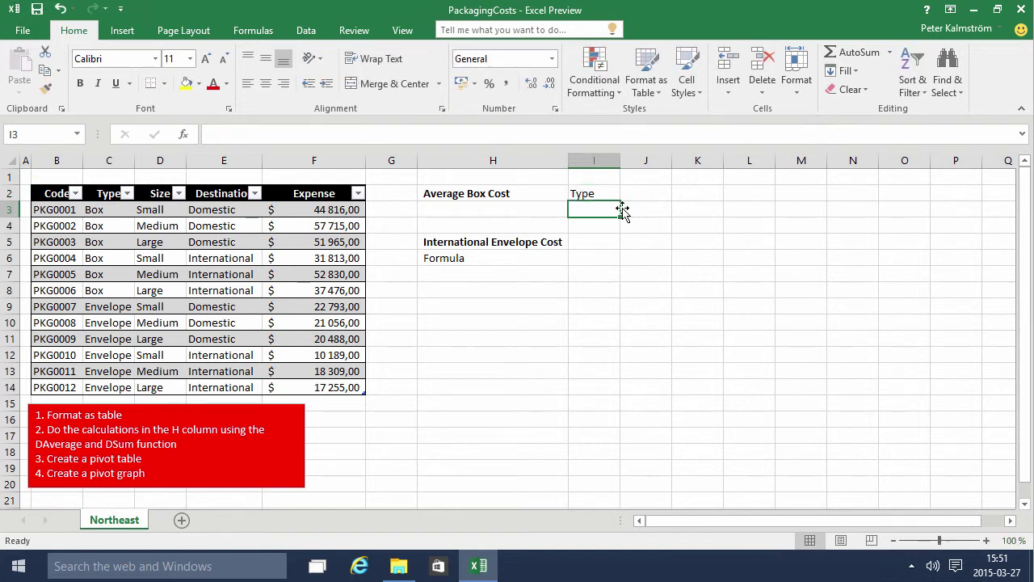
type("Box")
key("Return")
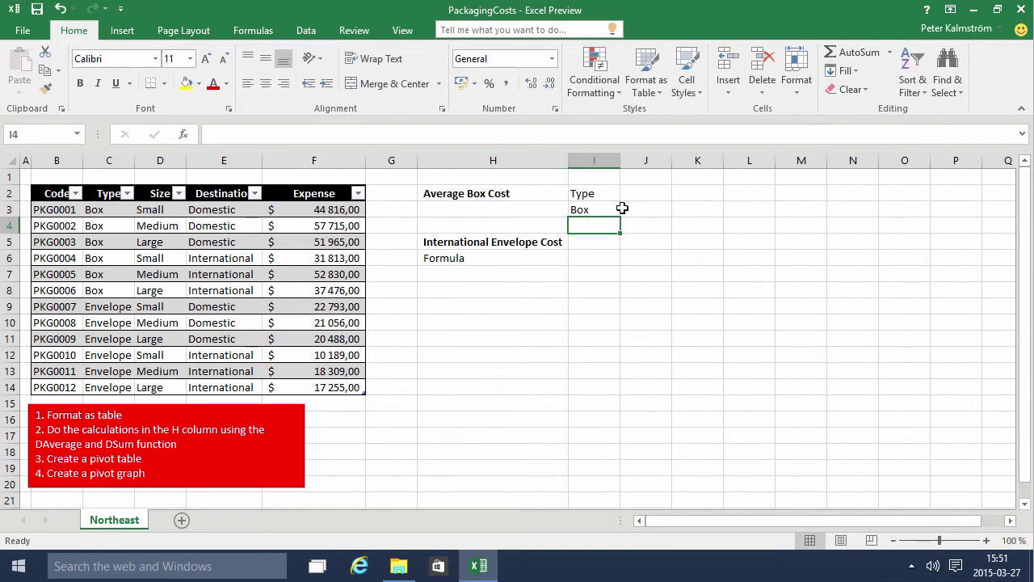
key("Left")
key("Up")
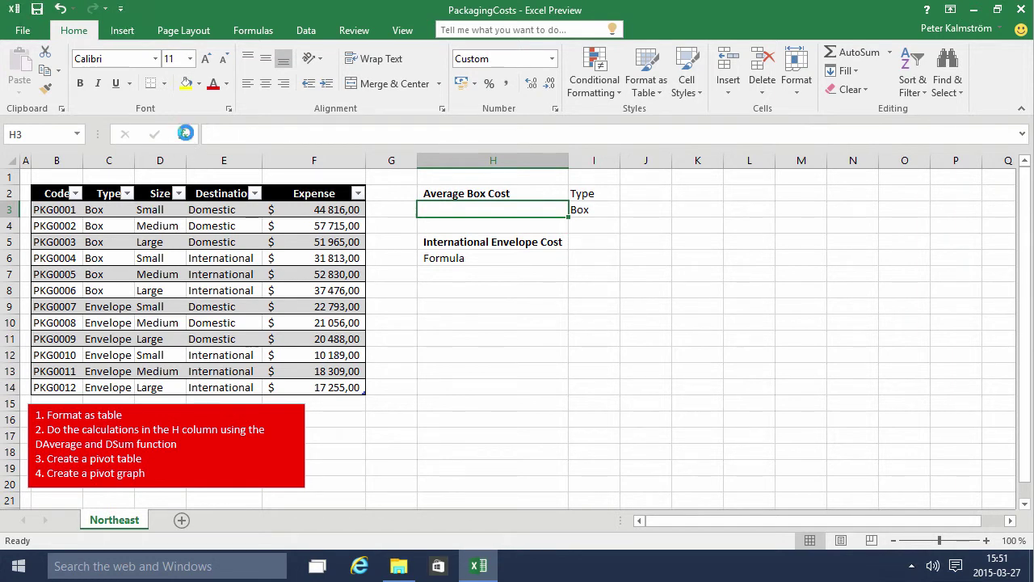
left_click(182, 134)
Choose DAVERAGE from the All-categories function list for H3
left_click(627, 291)
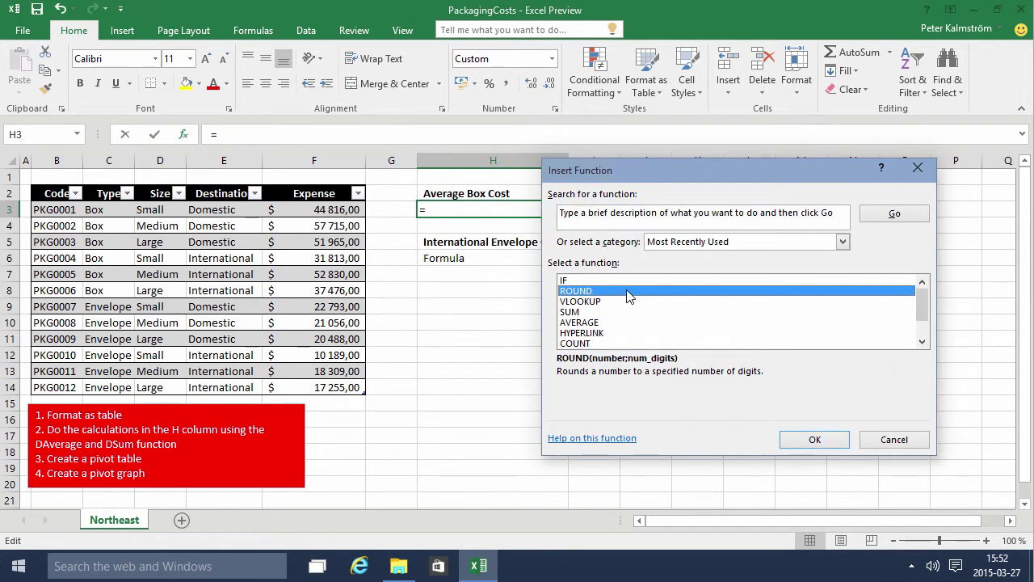
left_click(685, 242)
left_click(673, 266)
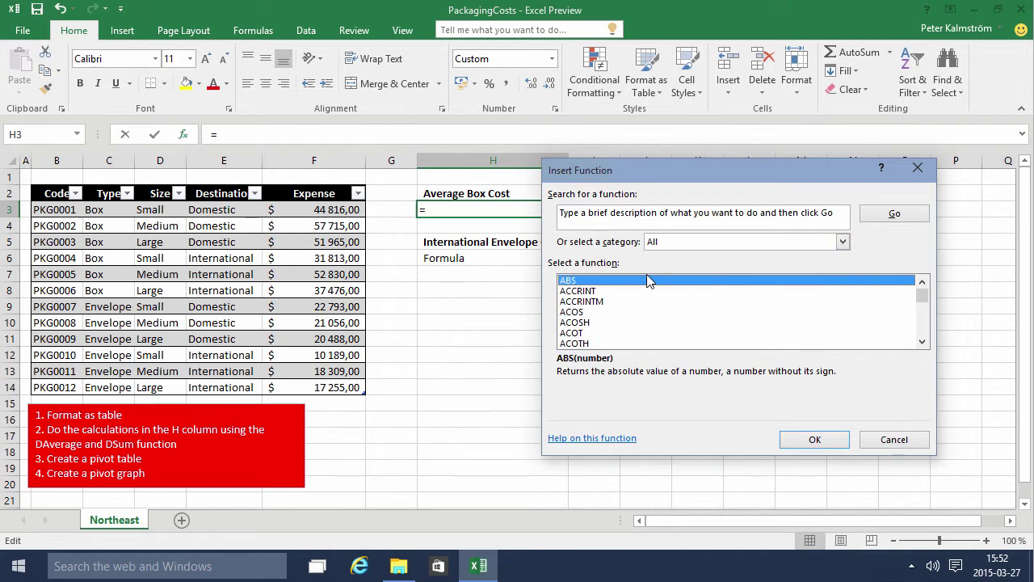
left_click(617, 292)
key("d")
scroll(617, 300, "down", 2)
left_click(617, 301)
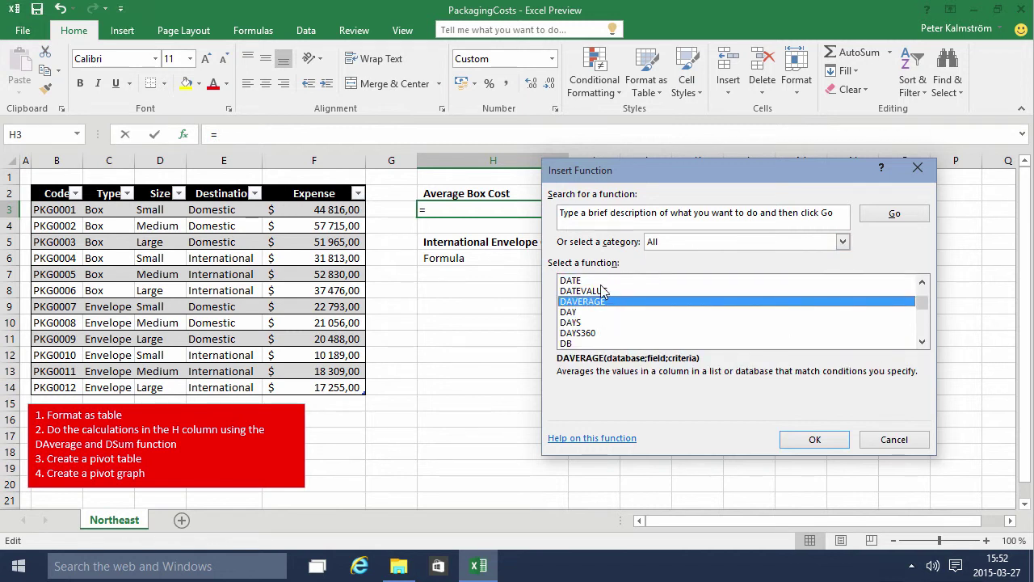
left_click(804, 441)
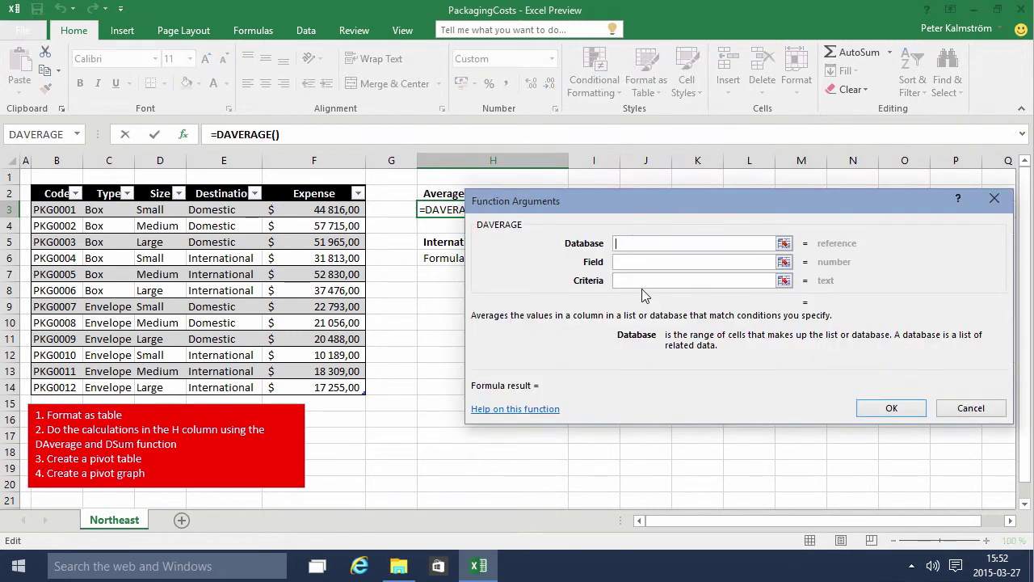
Set DAVERAGE's database to the whole PackagingCosts table, field 5, criteria I2:I3
left_click_drag(627, 208, 670, 259)
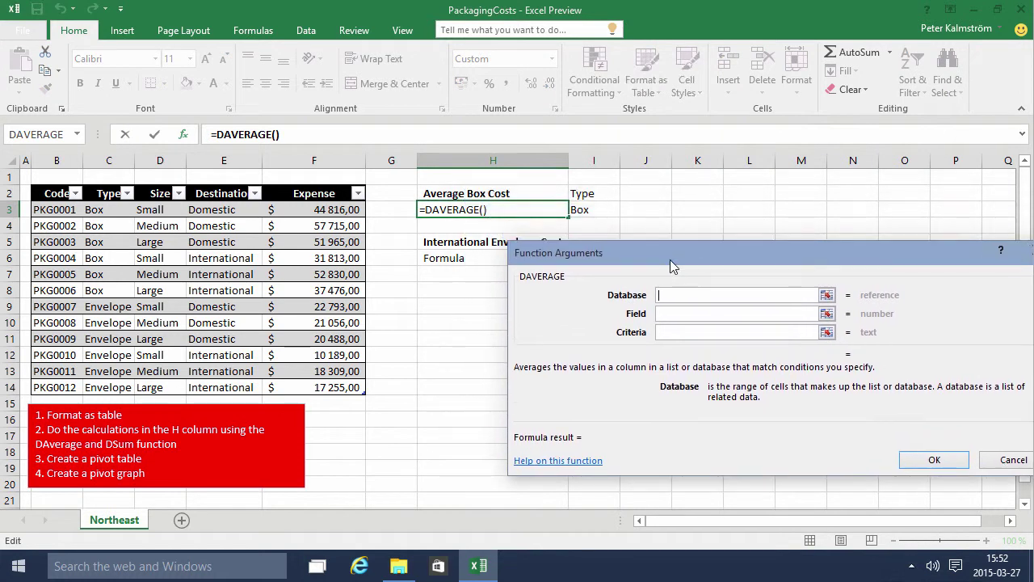
left_click_drag(52, 195, 307, 386)
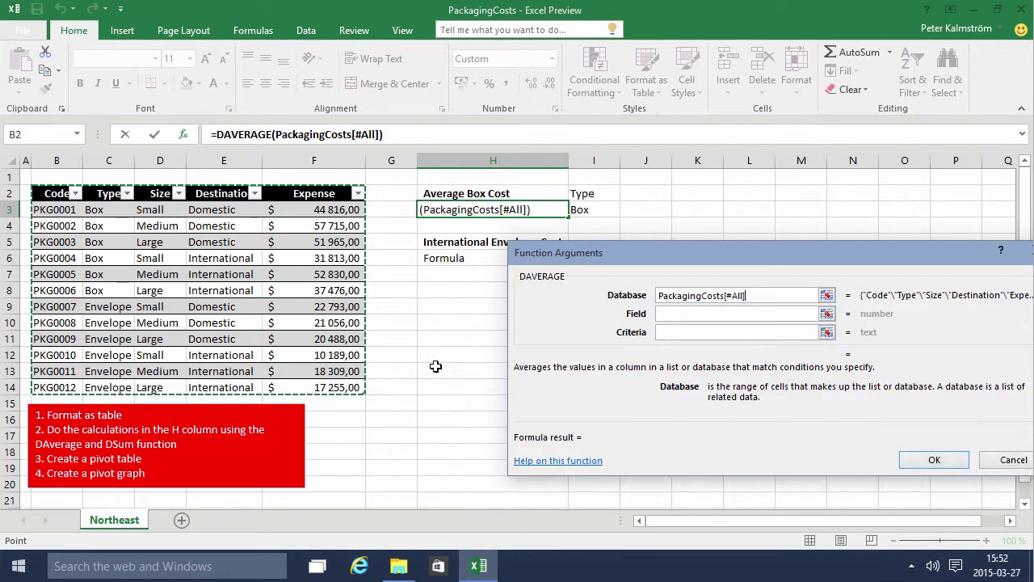
left_click(707, 315)
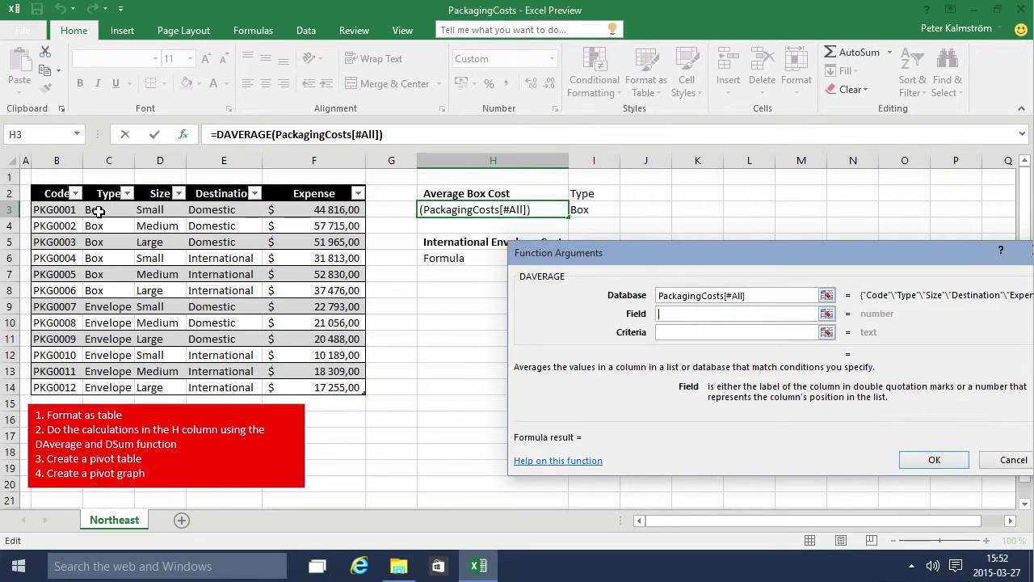
type("5")
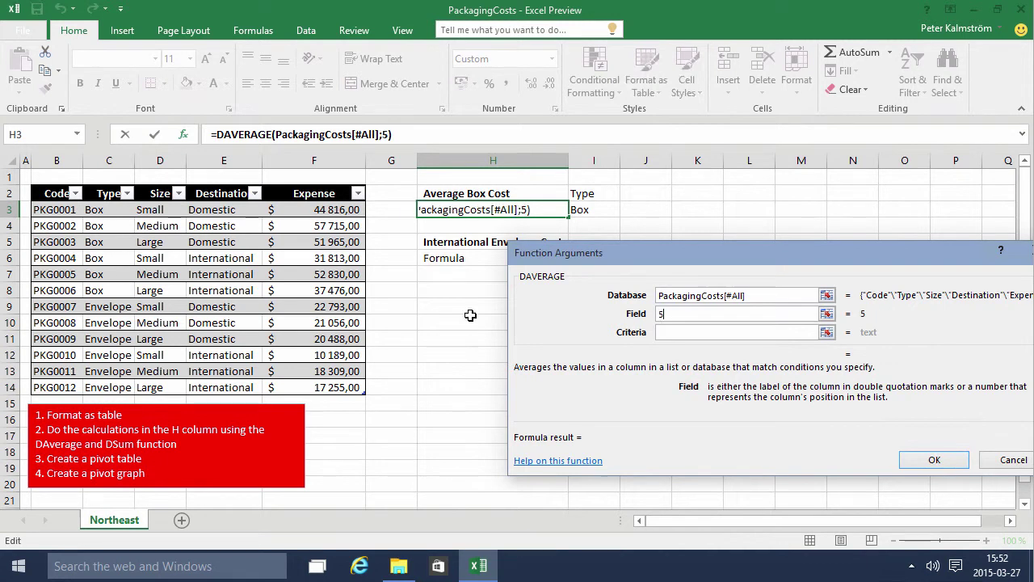
left_click(671, 334)
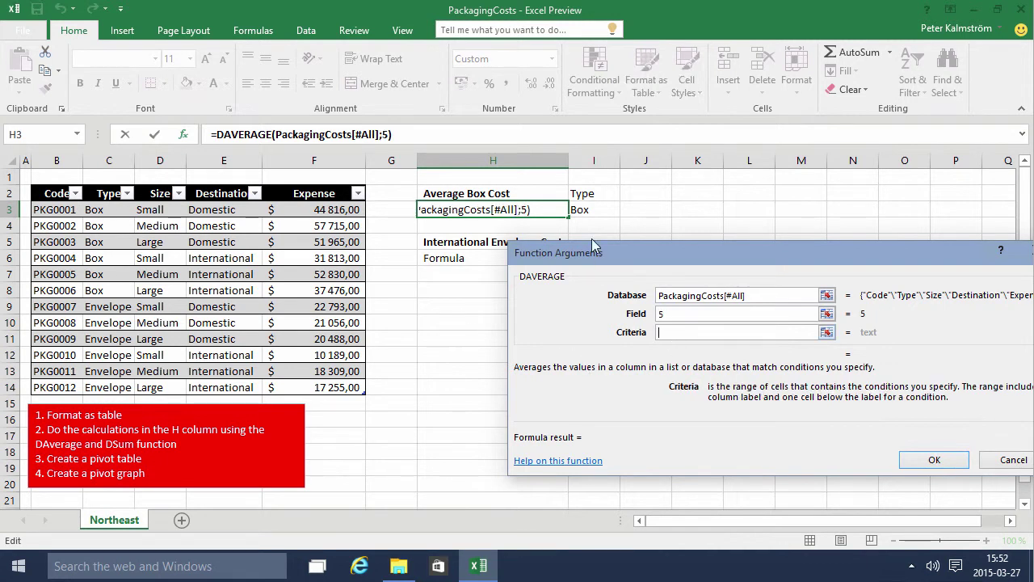
left_click_drag(582, 194, 590, 210)
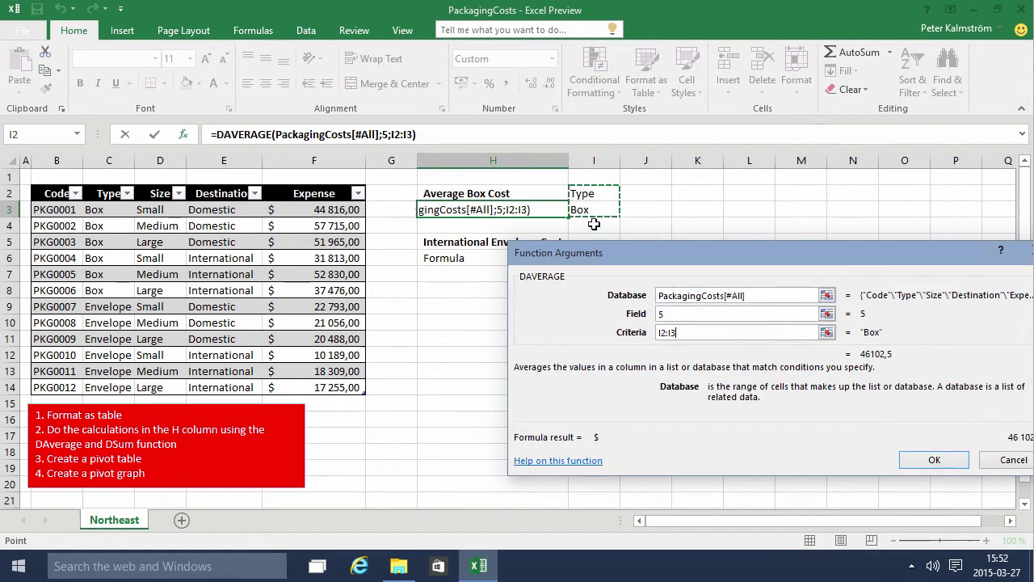
left_click(686, 332)
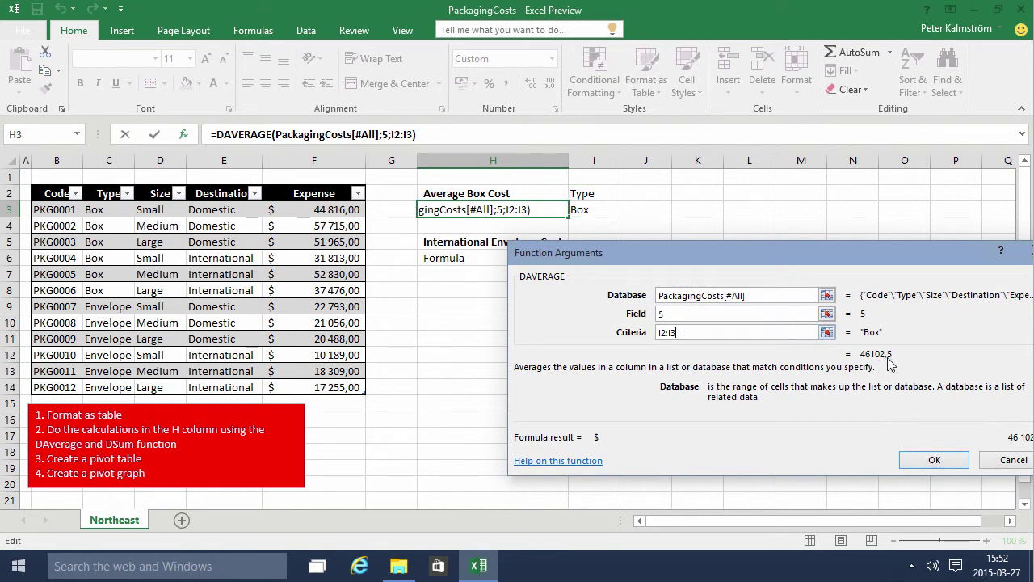
left_click(934, 460)
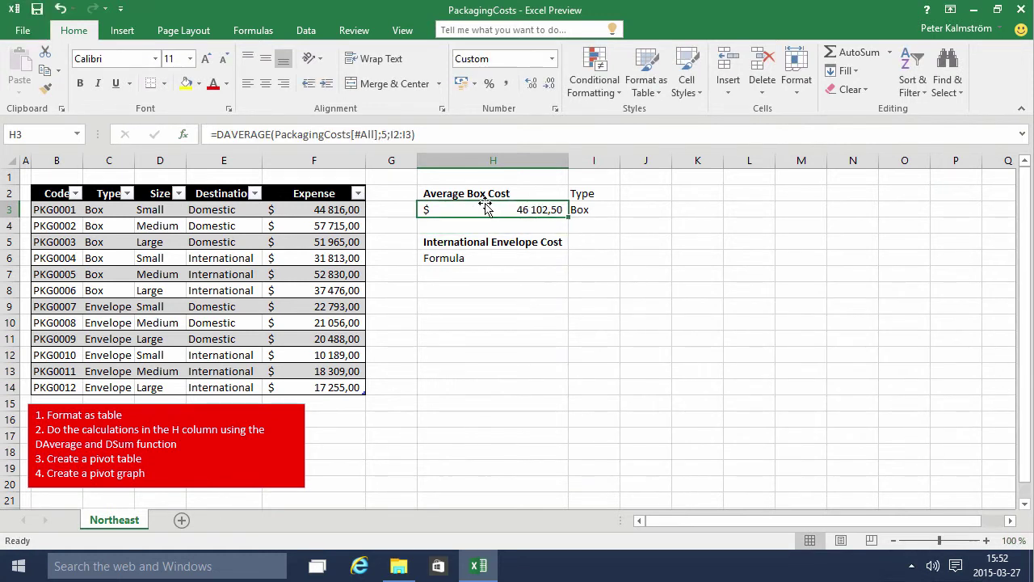
Enter Type in I5 and Envelope in I6
left_click(456, 257)
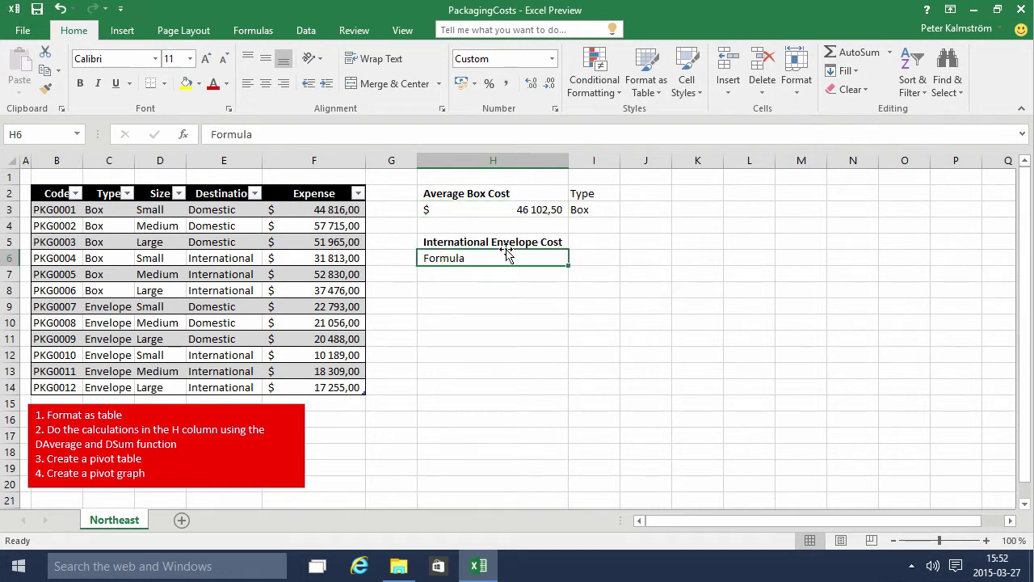
left_click(594, 245)
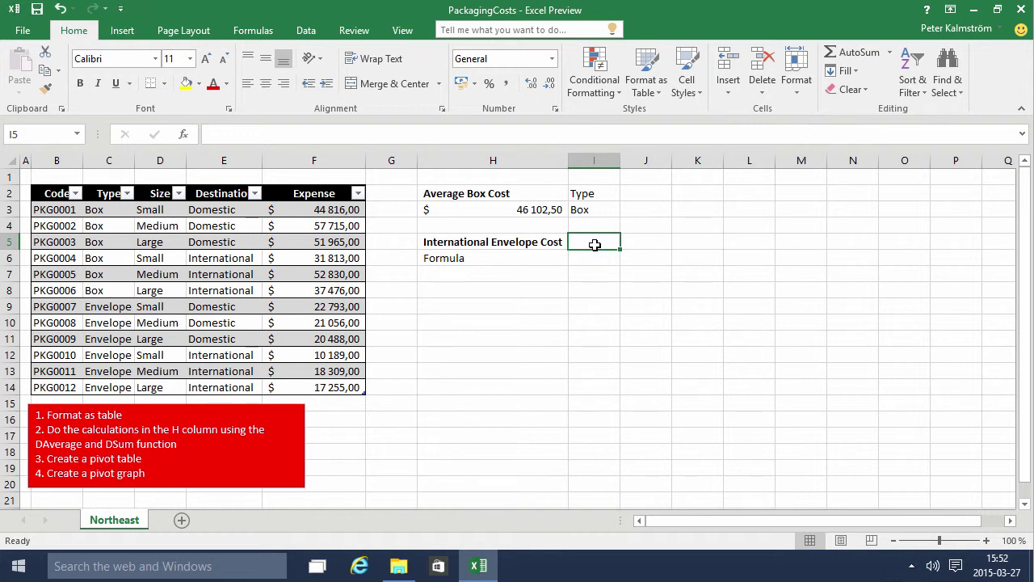
type("Type")
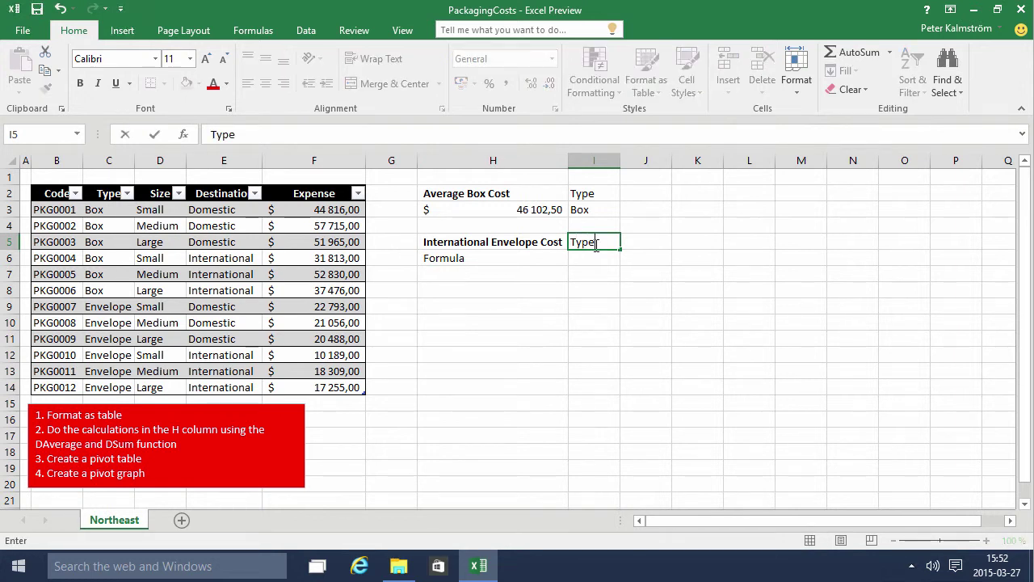
key("Return")
type("Envelope")
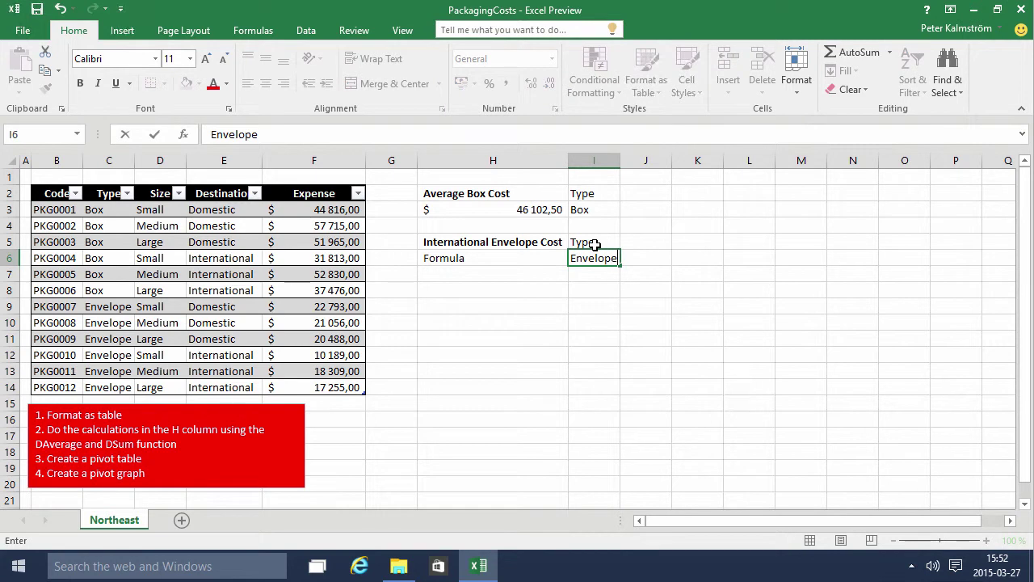
left_click(594, 244)
Enter Destination in J5 and International in J6
key("Right")
type("D")
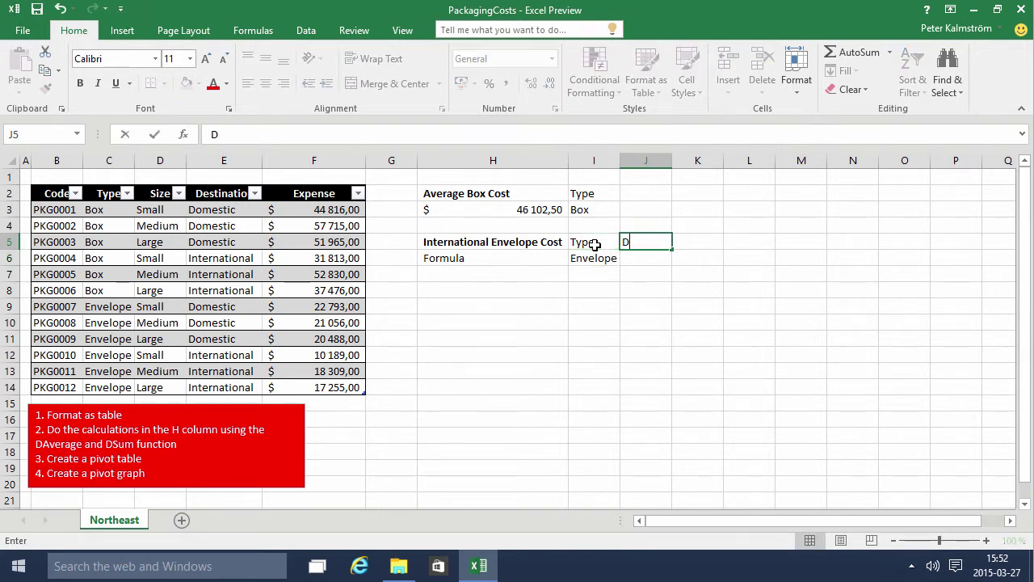
type("estination")
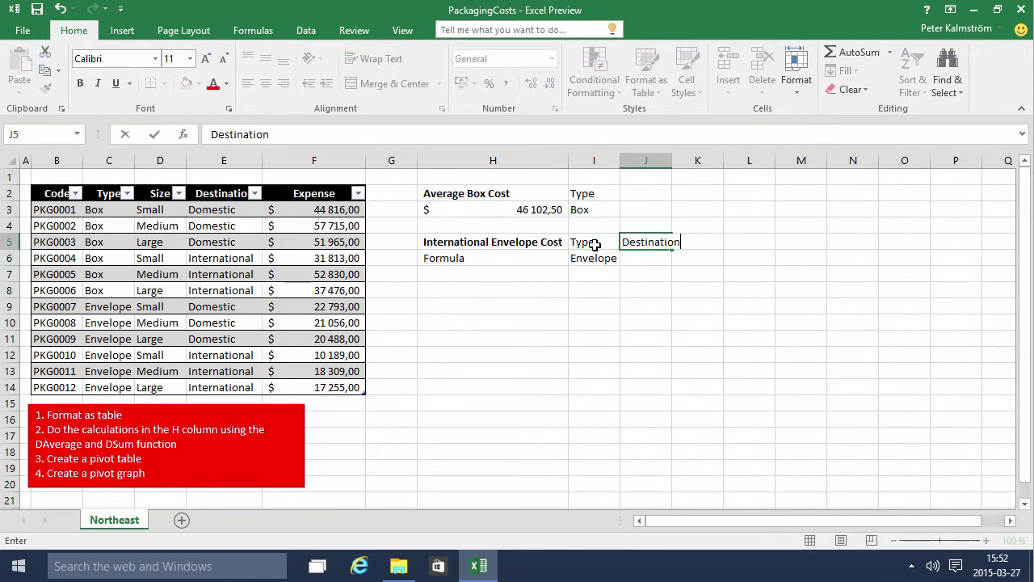
key("Return")
type("International")
key("Return")
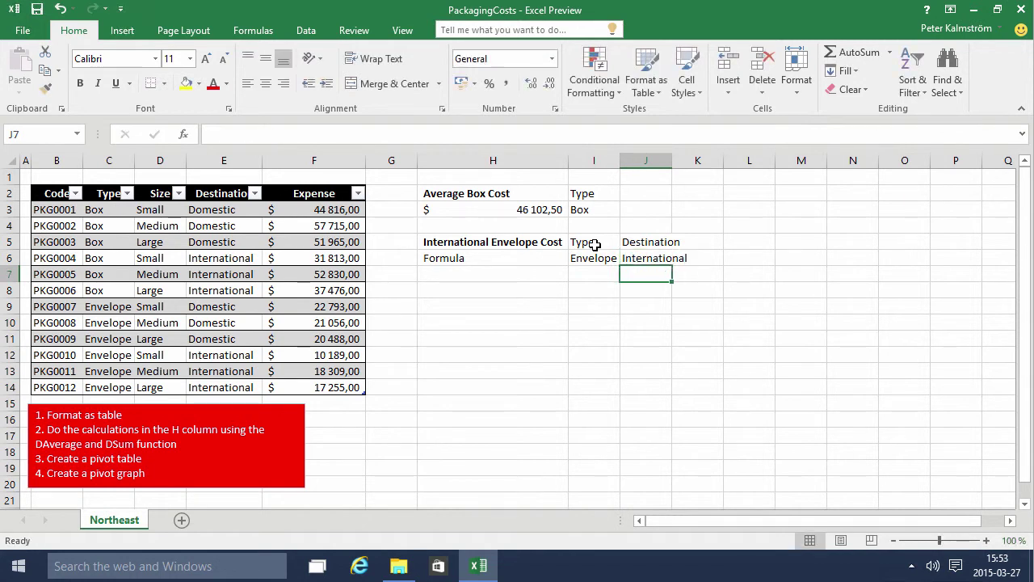
left_click(595, 245)
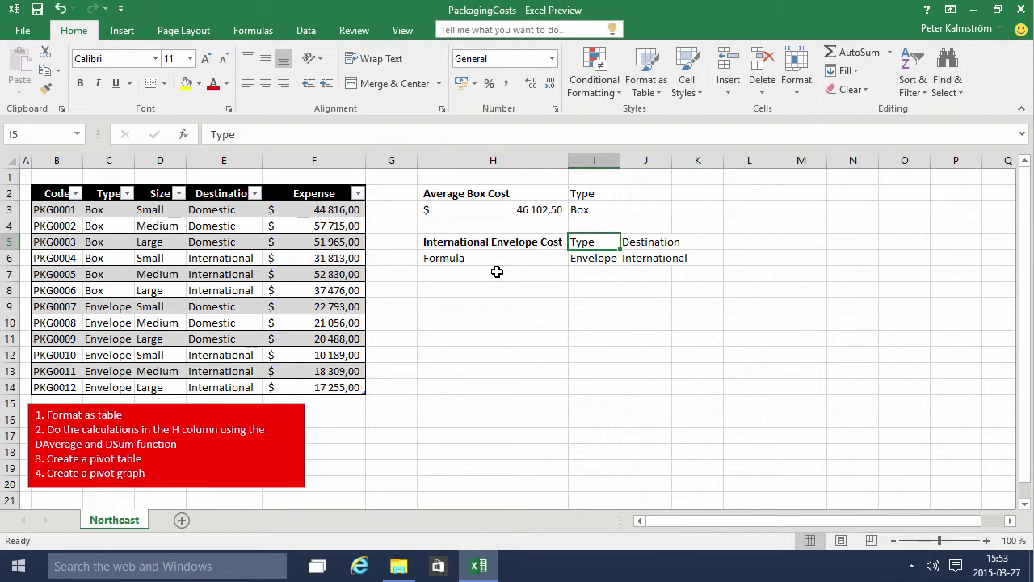
Clear the Formula placeholder from H6
left_click(474, 259)
type("=")
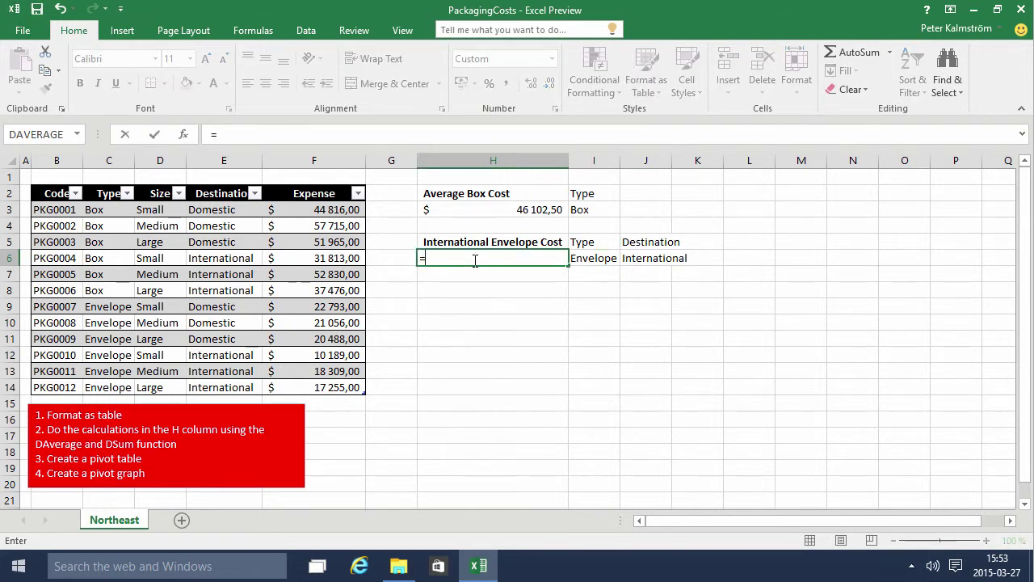
key("BackSpace")
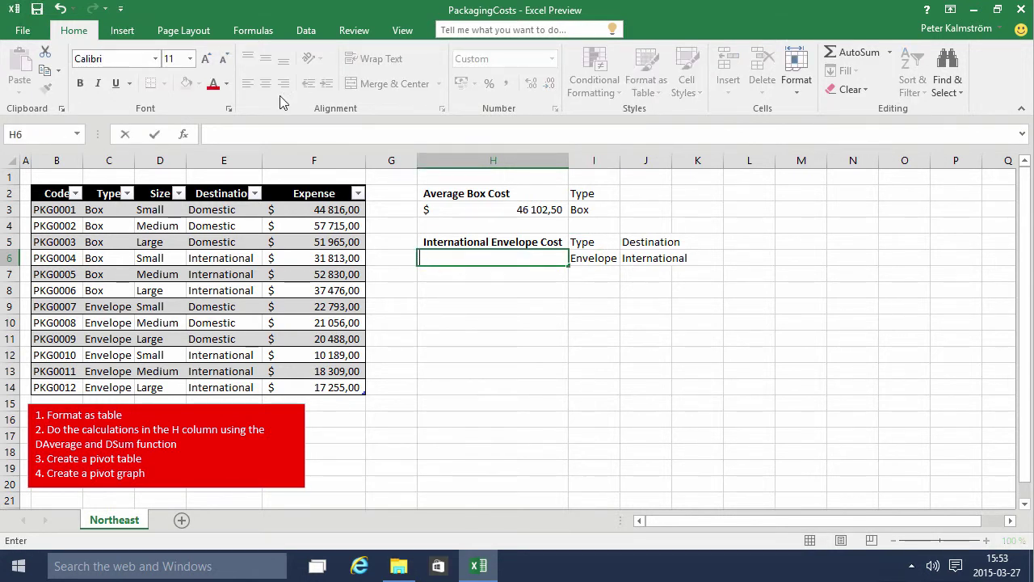
Choose the DSUM function for H6 from the function picker
left_click(185, 134)
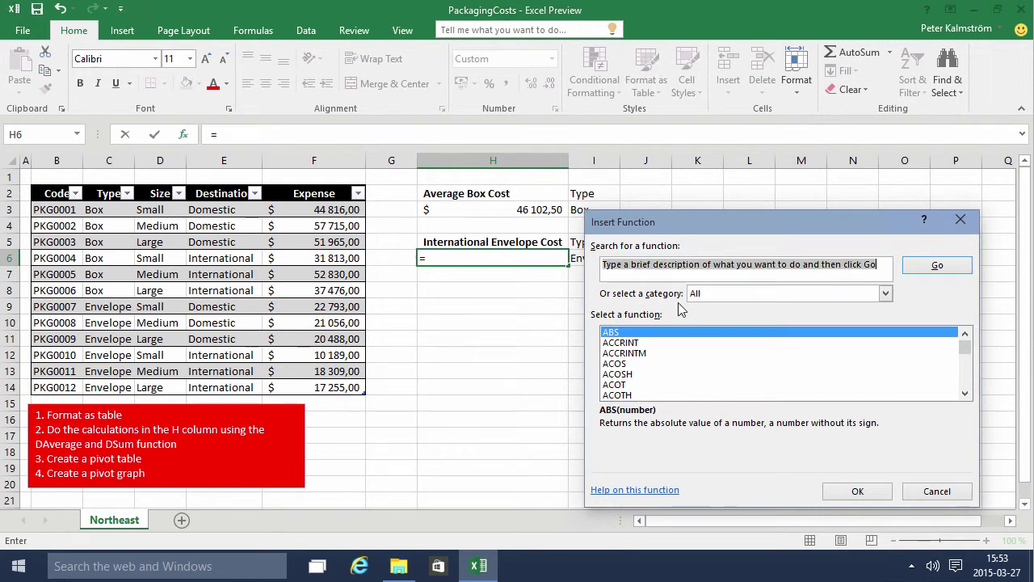
left_click(656, 345)
type("dsu")
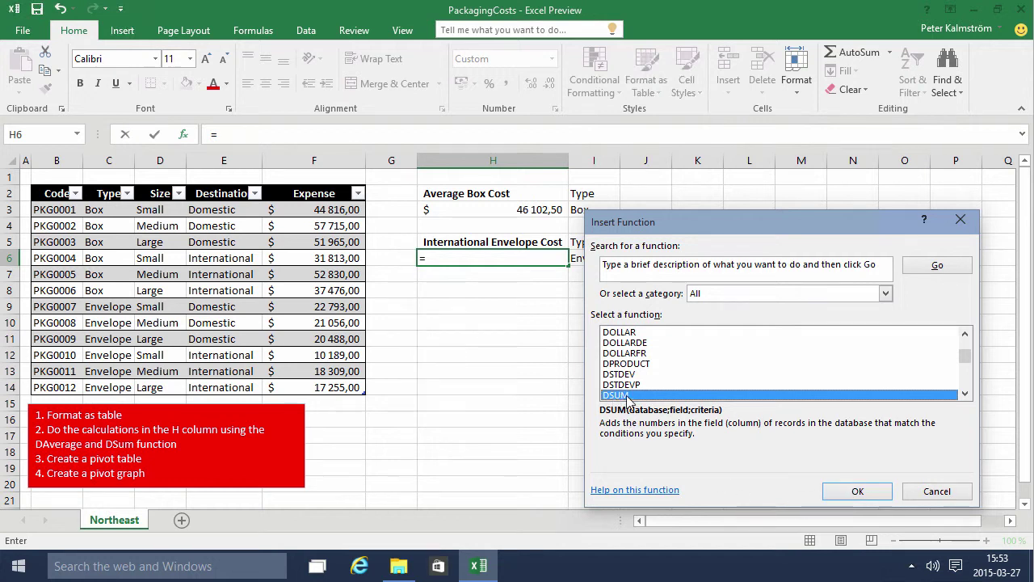
left_click(857, 490)
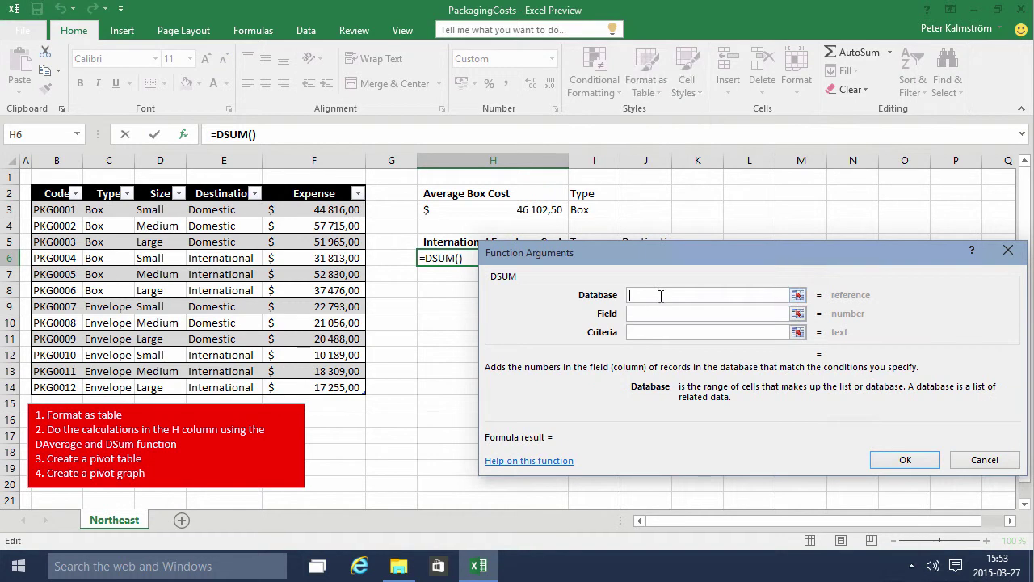
Set DSUM's database to the whole PackagingCosts table, field 5, criteria I5:J6
left_click_drag(61, 192, 331, 391)
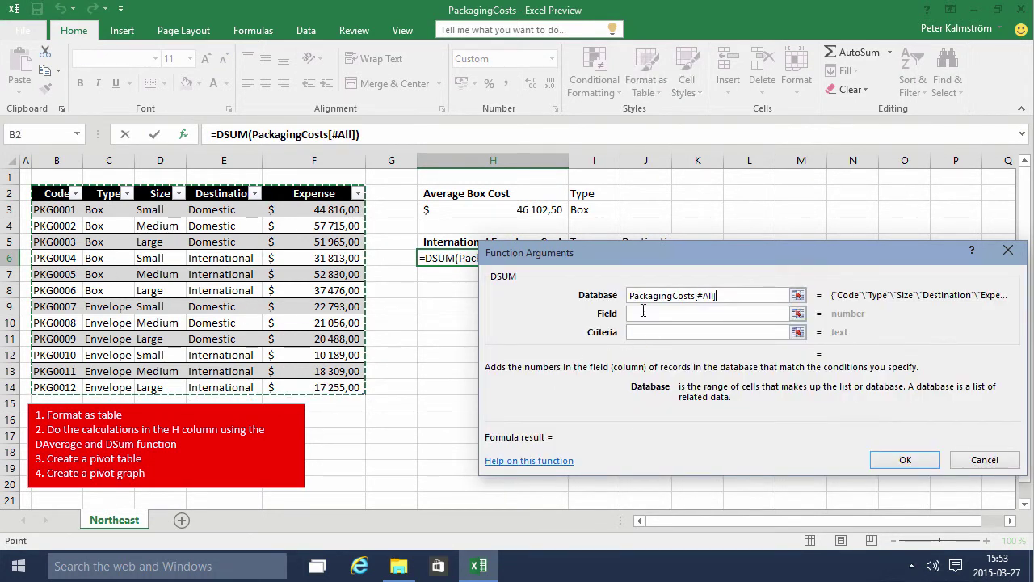
left_click(646, 314)
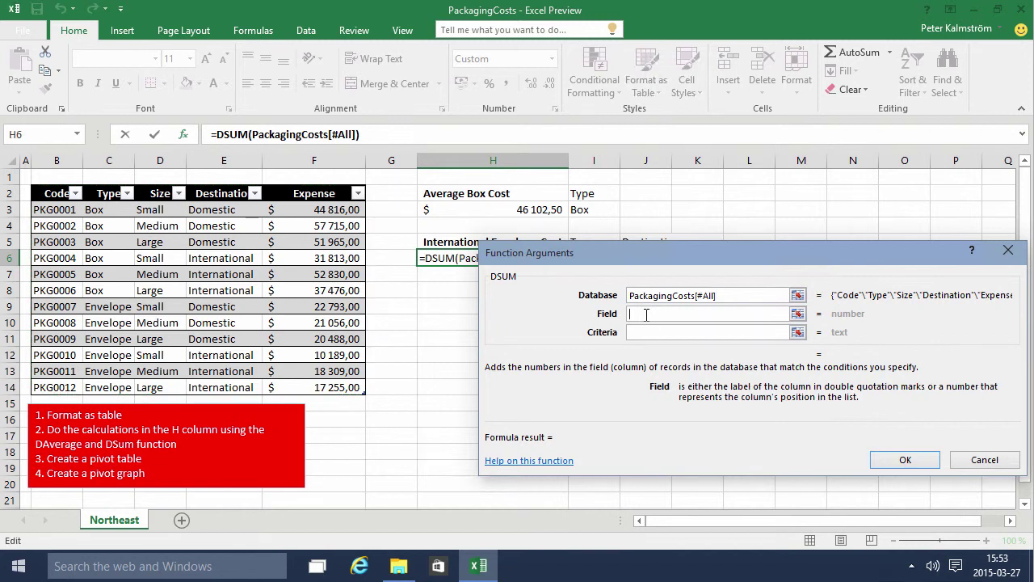
type("5")
left_click(650, 332)
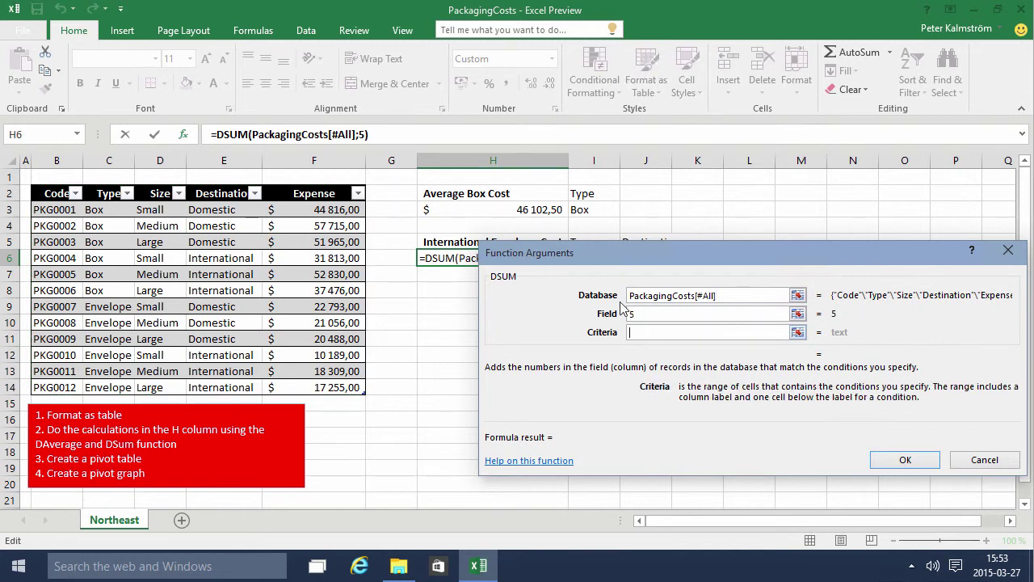
left_click_drag(626, 261, 580, 319)
left_click_drag(584, 244, 637, 259)
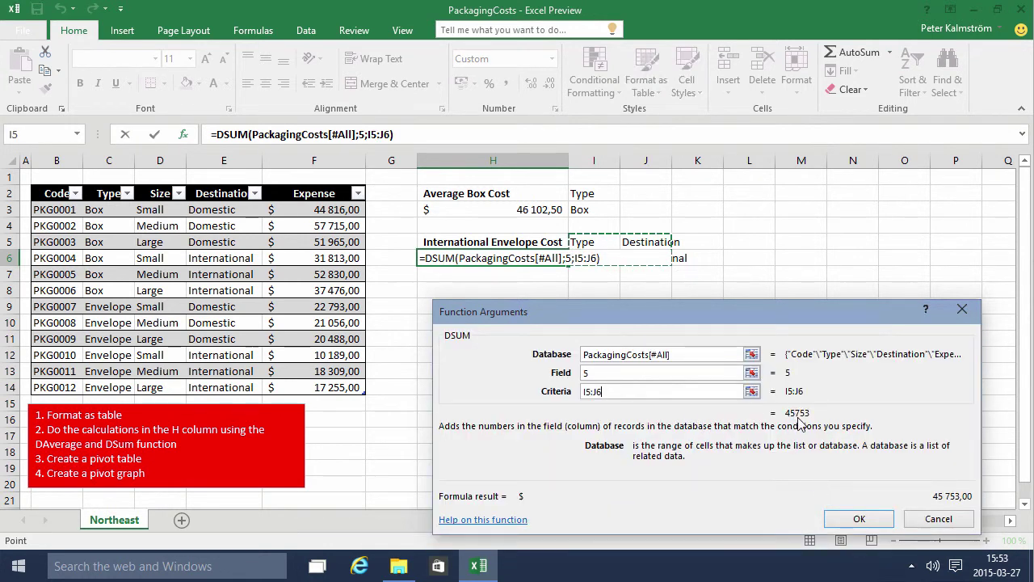
left_click(858, 518)
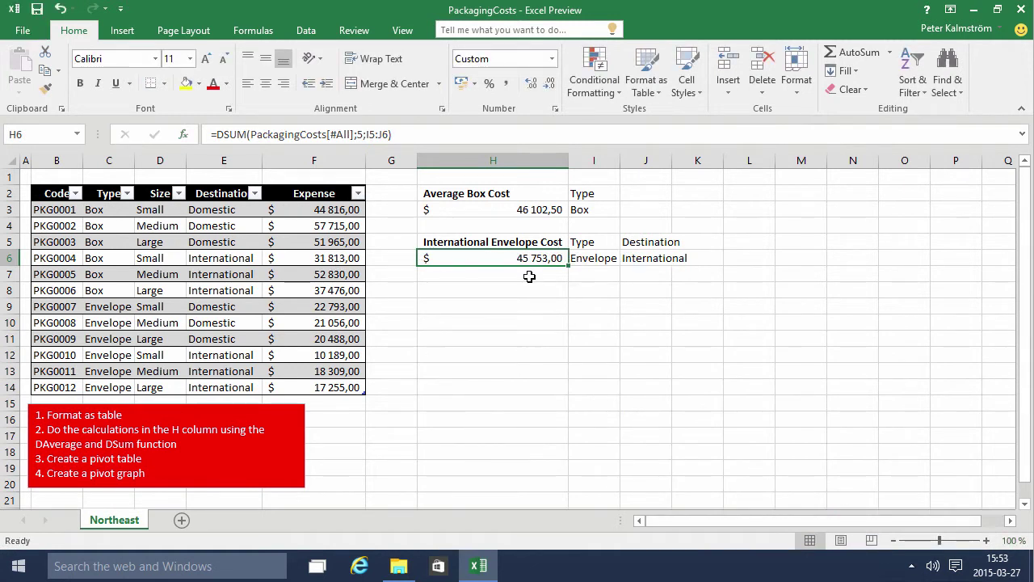
Verify the international envelope expenses against H6's DSUM, then show the table design options
left_click(314, 355)
left_click(314, 371, "ctrl")
left_click(314, 387, "ctrl")
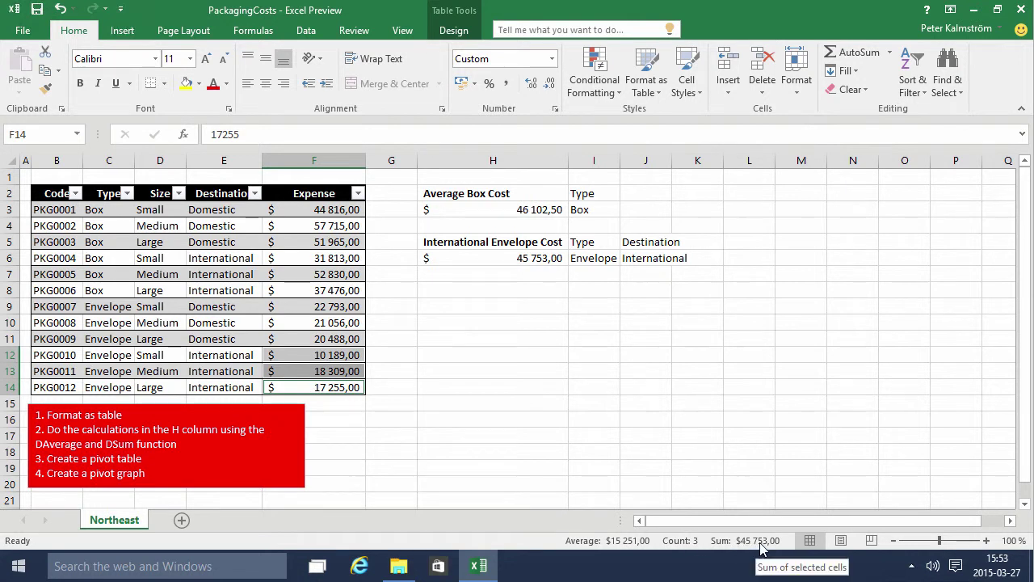
left_click(540, 259)
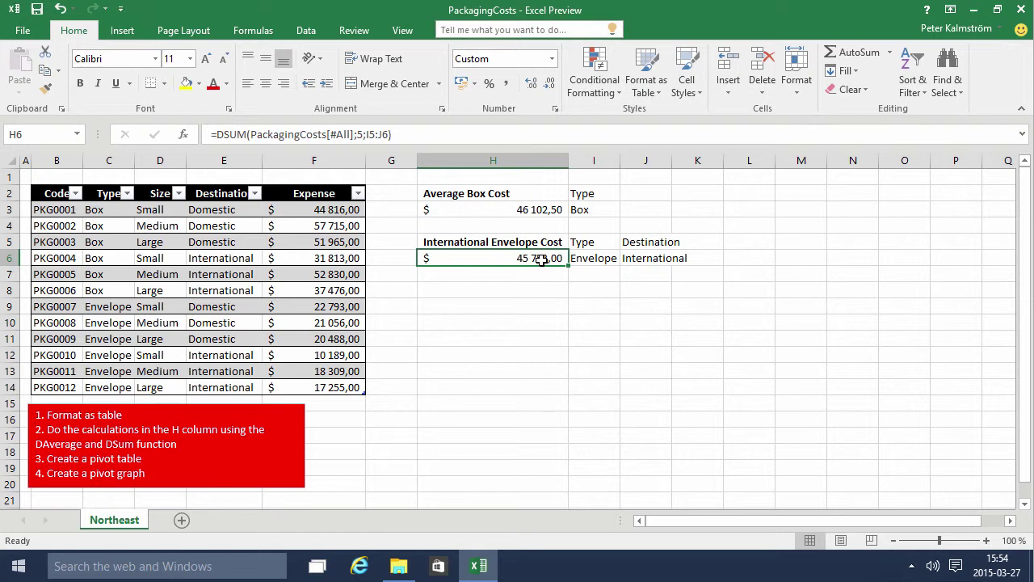
left_click(150, 259)
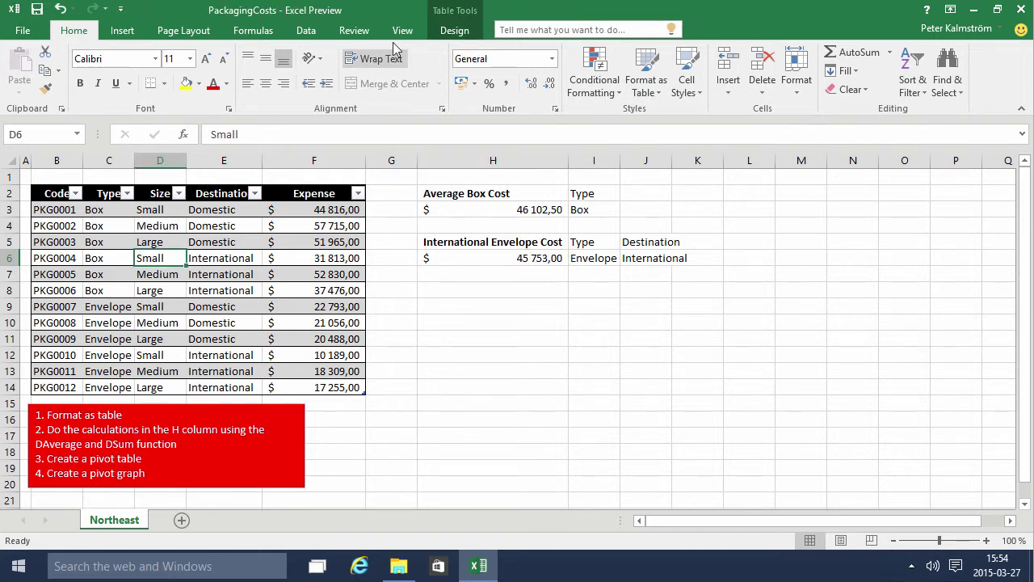
left_click(449, 33)
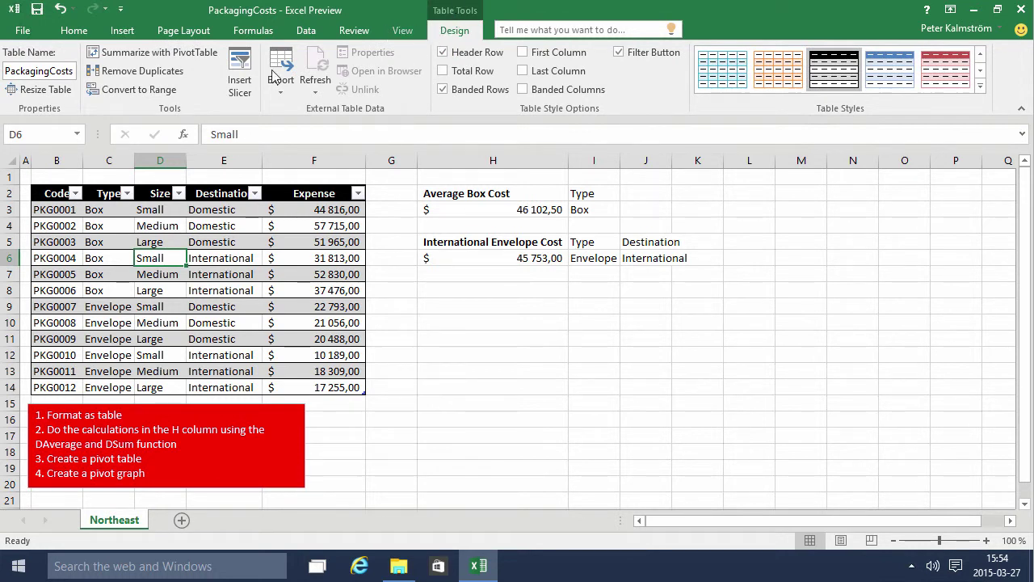
Create a pivot table on a new sheet summing Expense by Destination
left_click(146, 53)
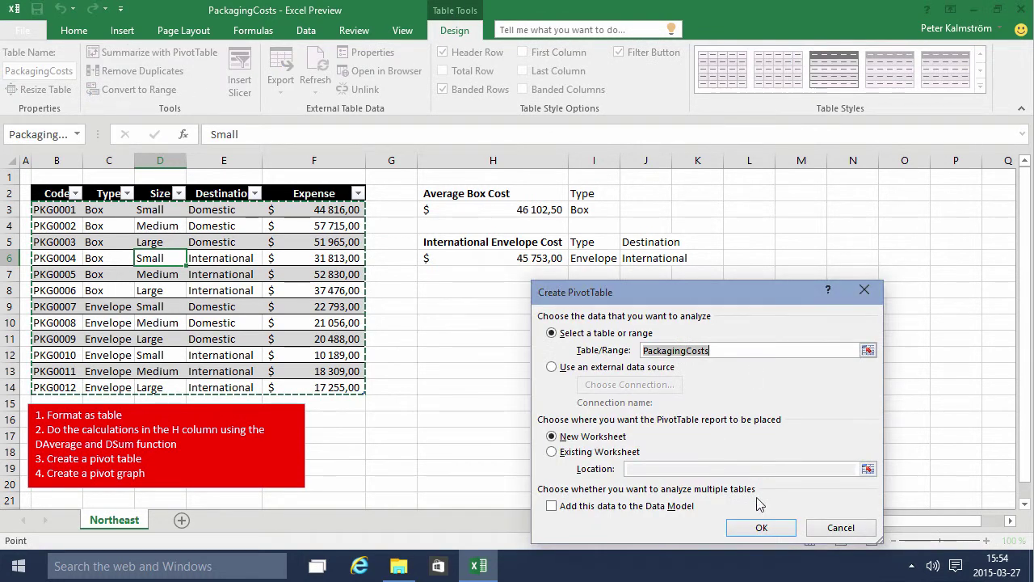
left_click(761, 527)
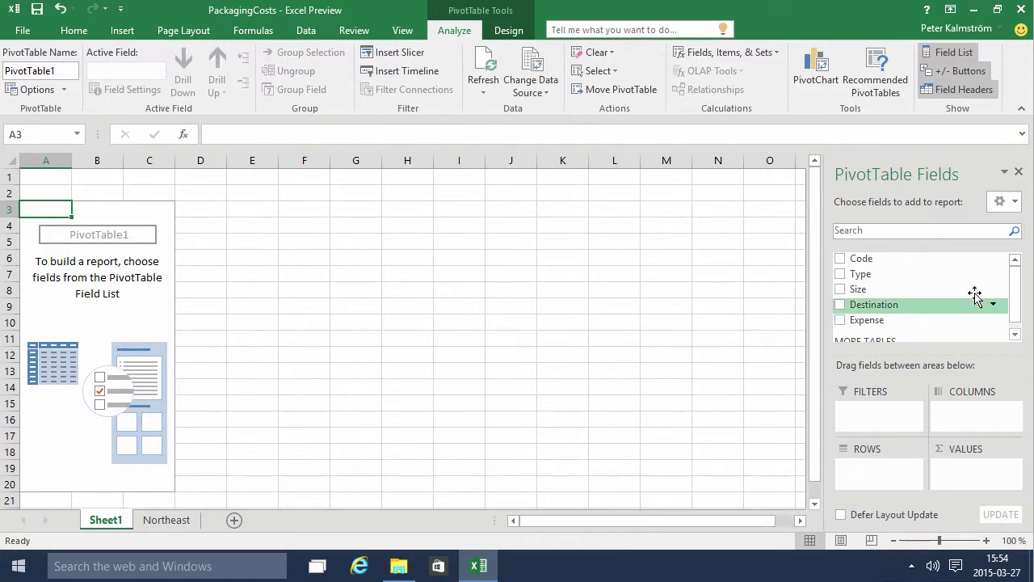
scroll(1016, 302, "down", 1)
left_click_drag(872, 313, 978, 475)
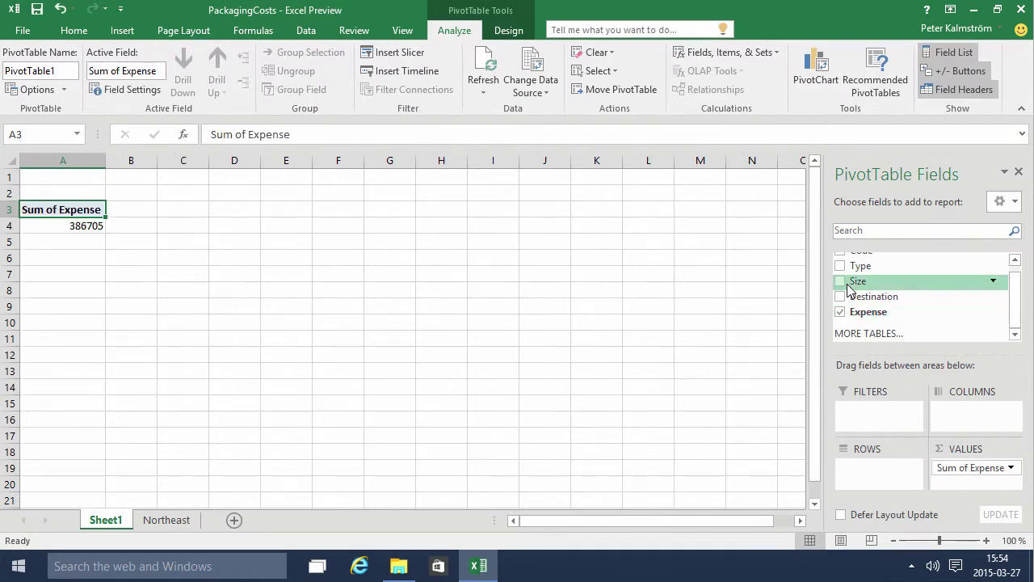
left_click_drag(857, 295, 887, 471)
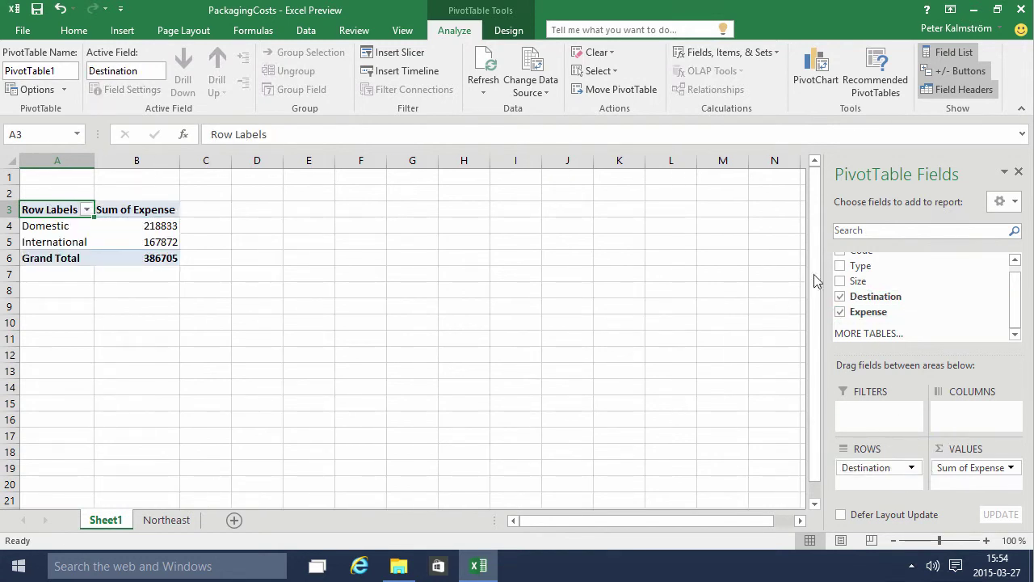
left_click(143, 224)
Give the Domestic sum US dollar accounting format without decimals and copy it to International
left_click(74, 30)
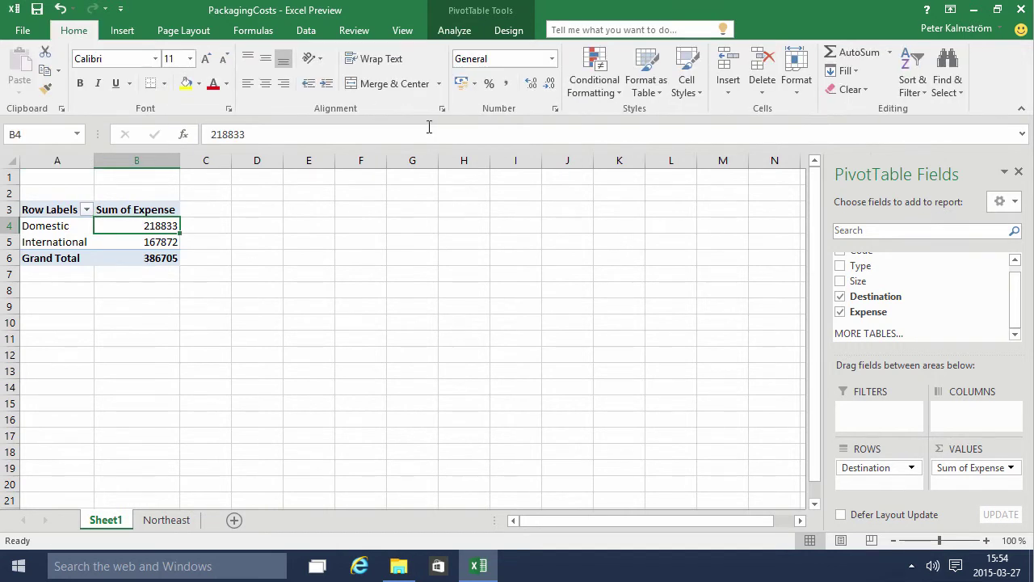
left_click(475, 84)
left_click(517, 103)
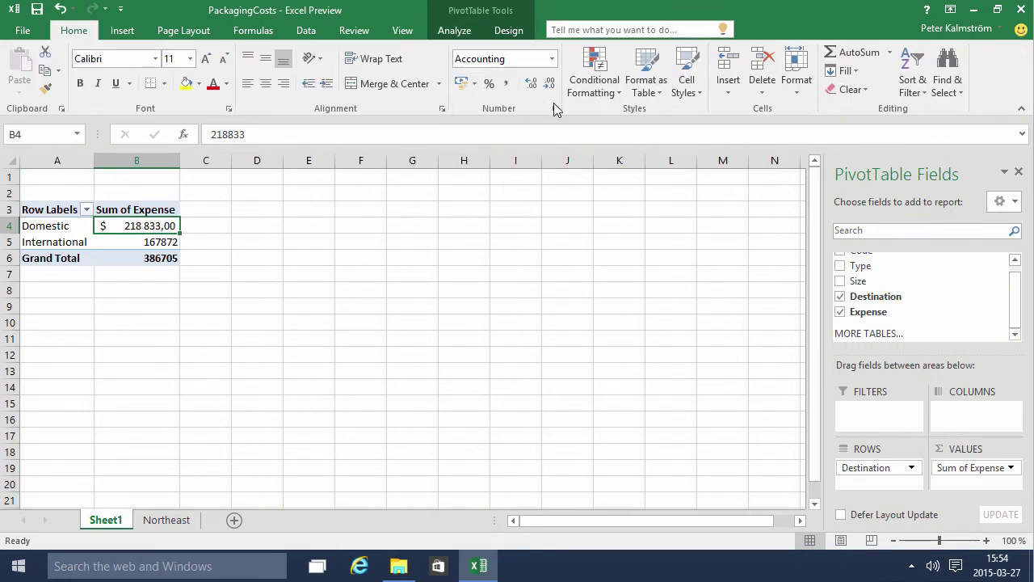
left_click(549, 83)
left_click(549, 83)
left_click(46, 88)
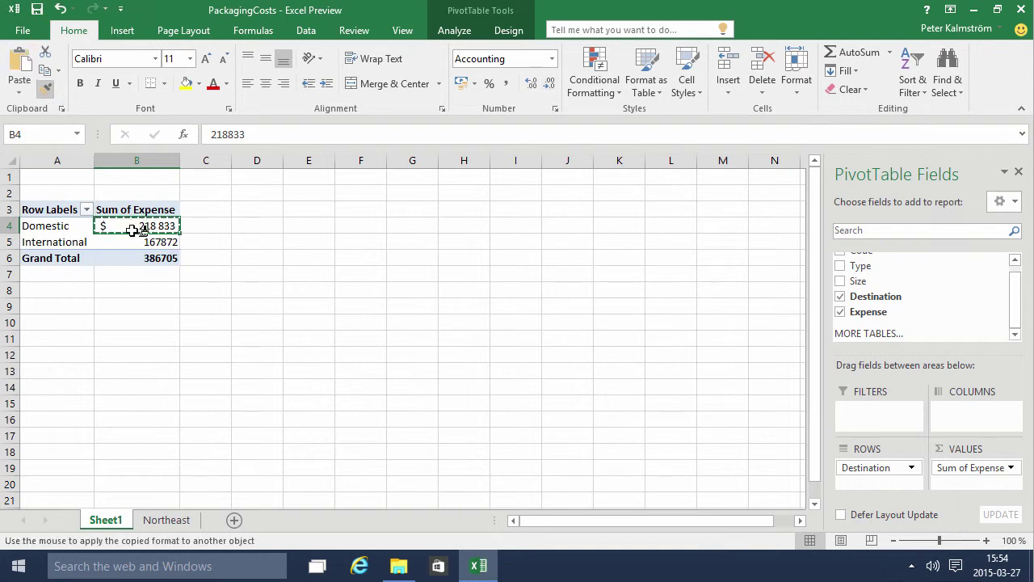
left_click(143, 242)
left_click(209, 243)
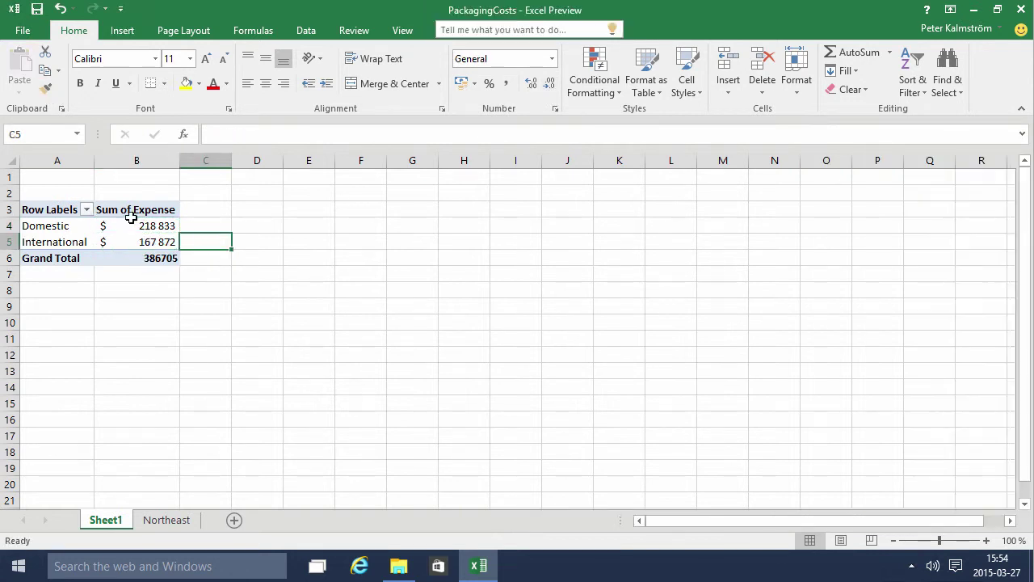
Apply US dollar accounting format with no decimals to all of column B
left_click(141, 150)
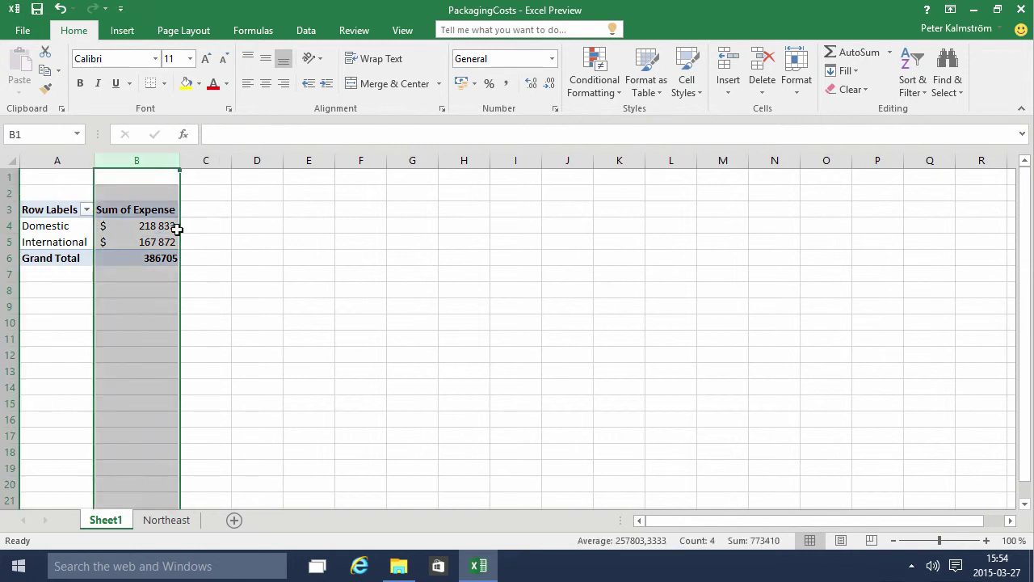
left_click(475, 83)
left_click(485, 102)
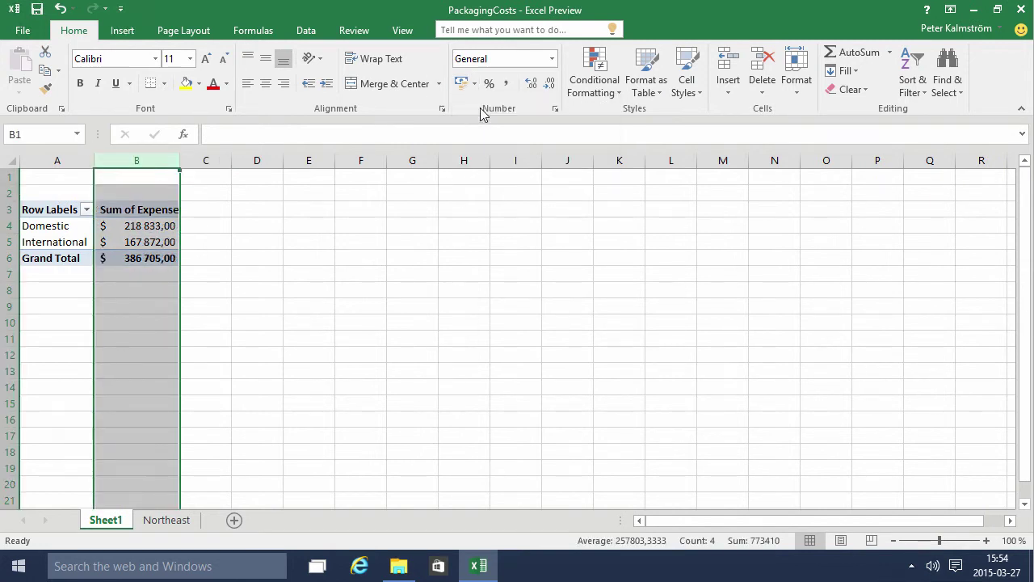
left_click(549, 83)
left_click(549, 83)
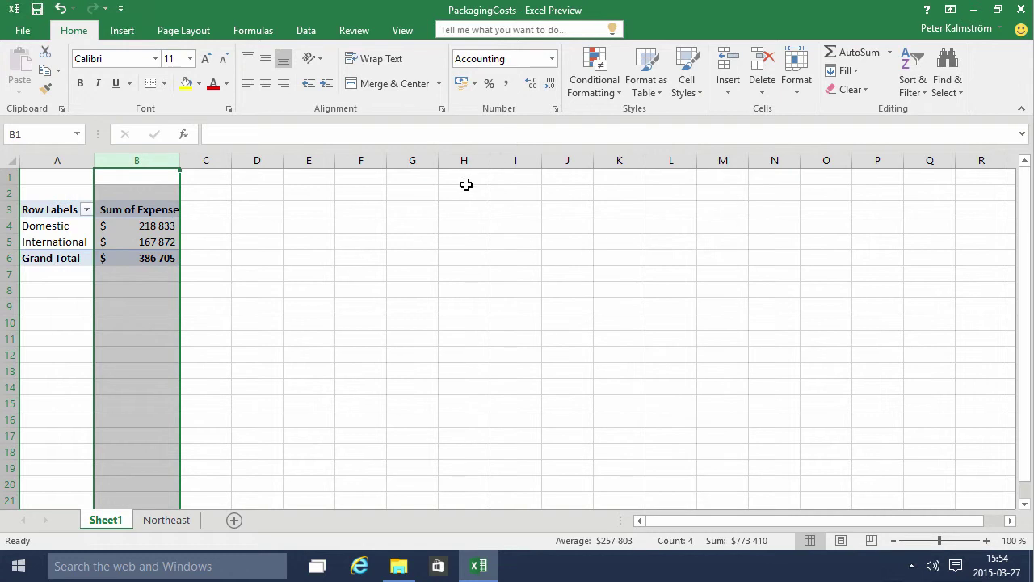
left_click(465, 180)
left_click(168, 225)
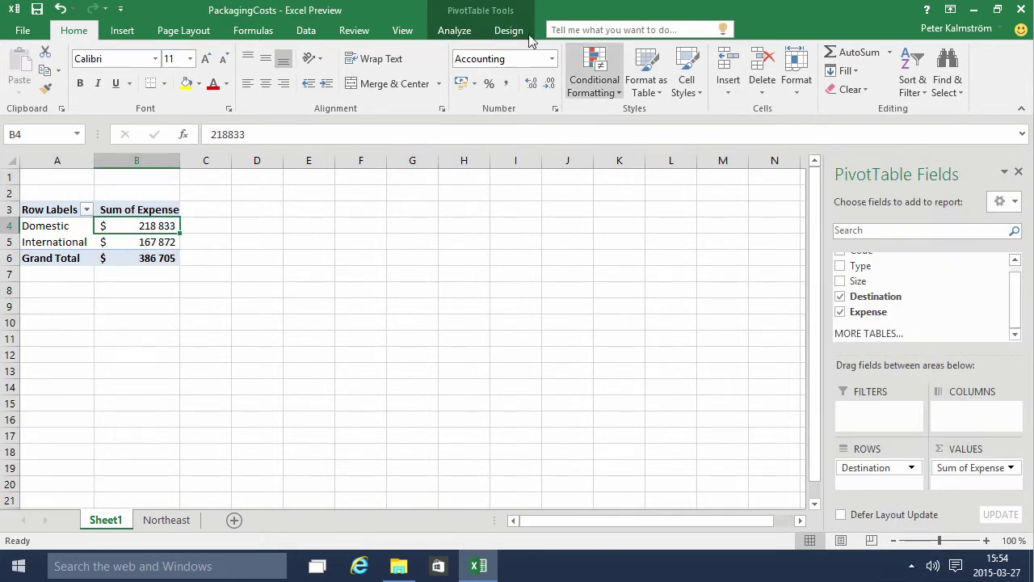
Insert a pie PivotChart from the pivot table
left_click(467, 36)
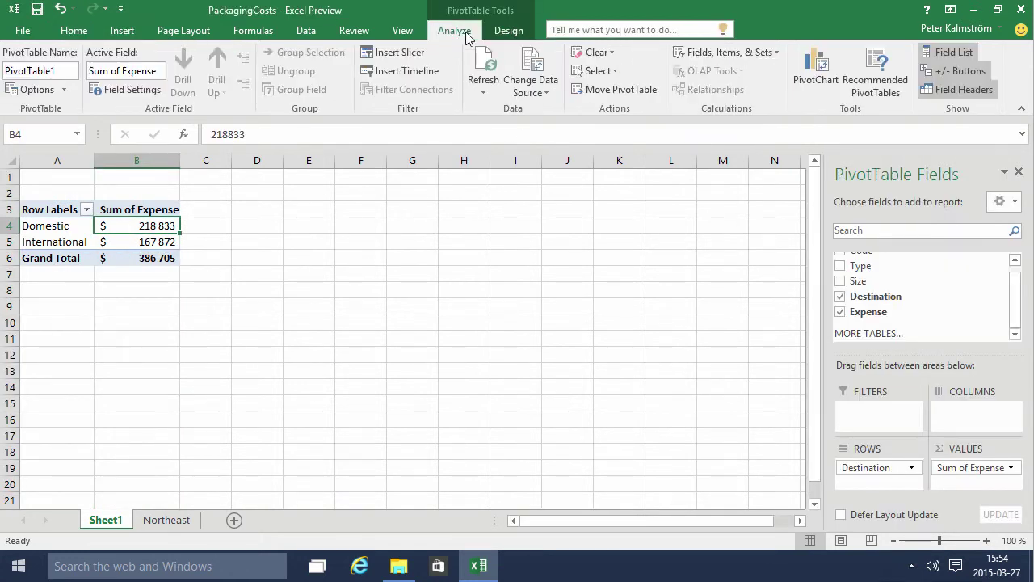
left_click(832, 71)
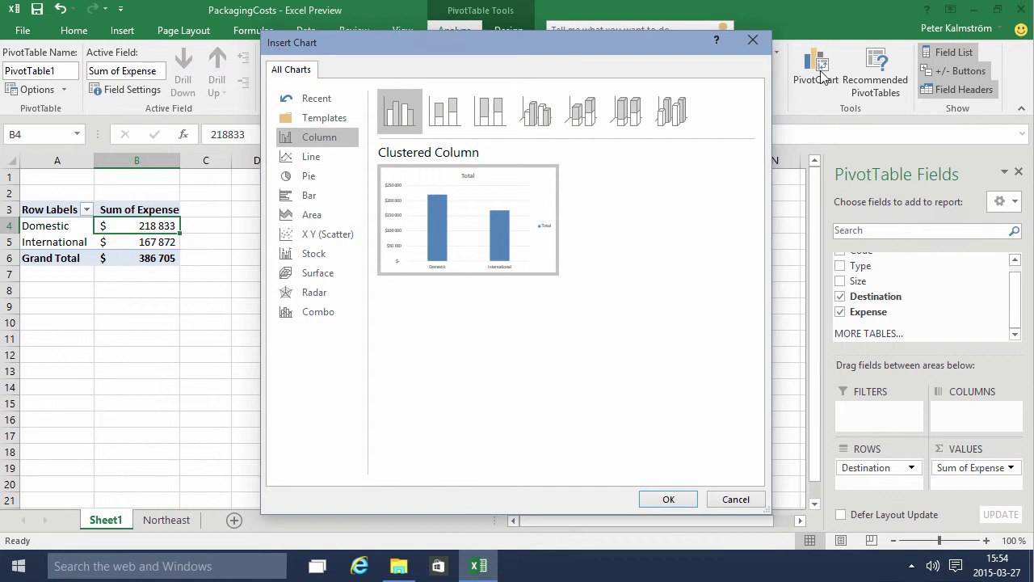
left_click(307, 177)
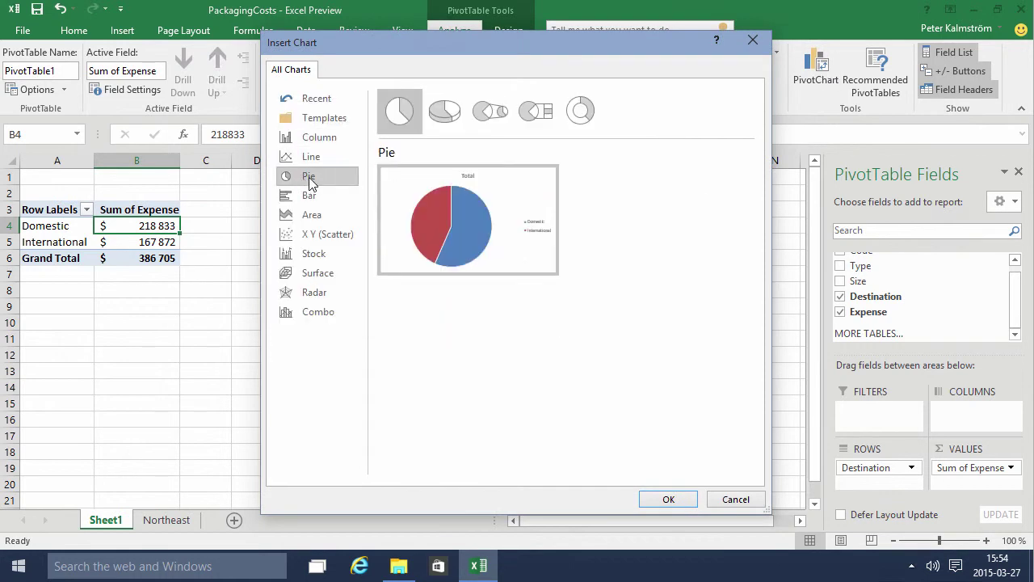
left_click(673, 498)
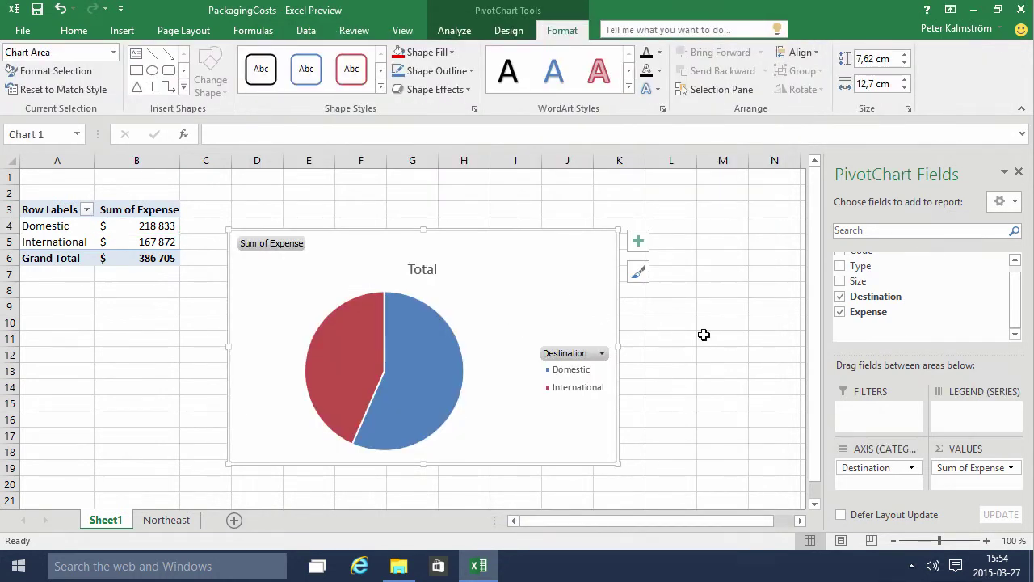
Replace Destination with Type in the pivot rows, giving Box $ 276 615 and Envelope $ 110 090
left_click(703, 335)
left_click(160, 228)
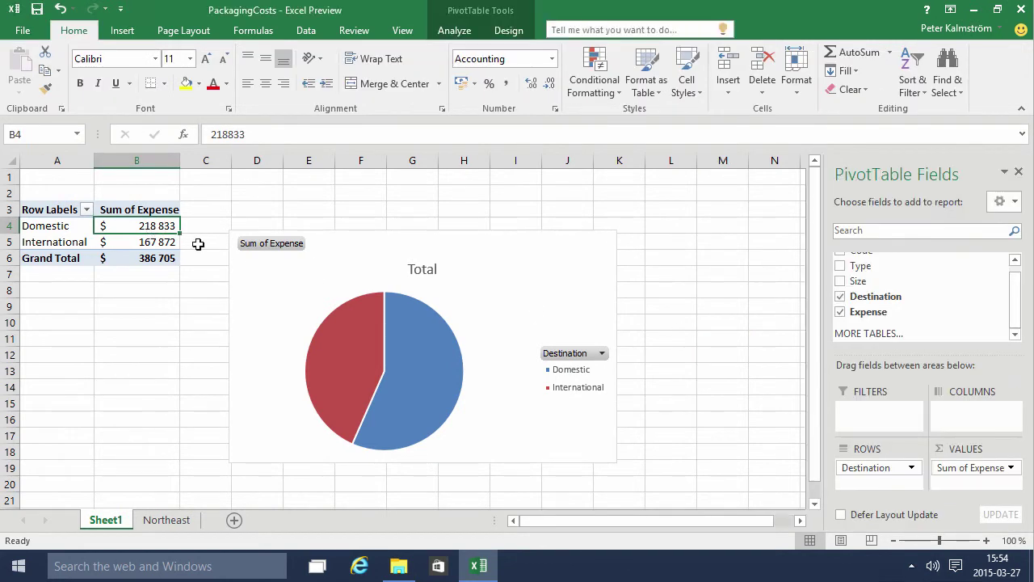
left_click(840, 297)
left_click(841, 266)
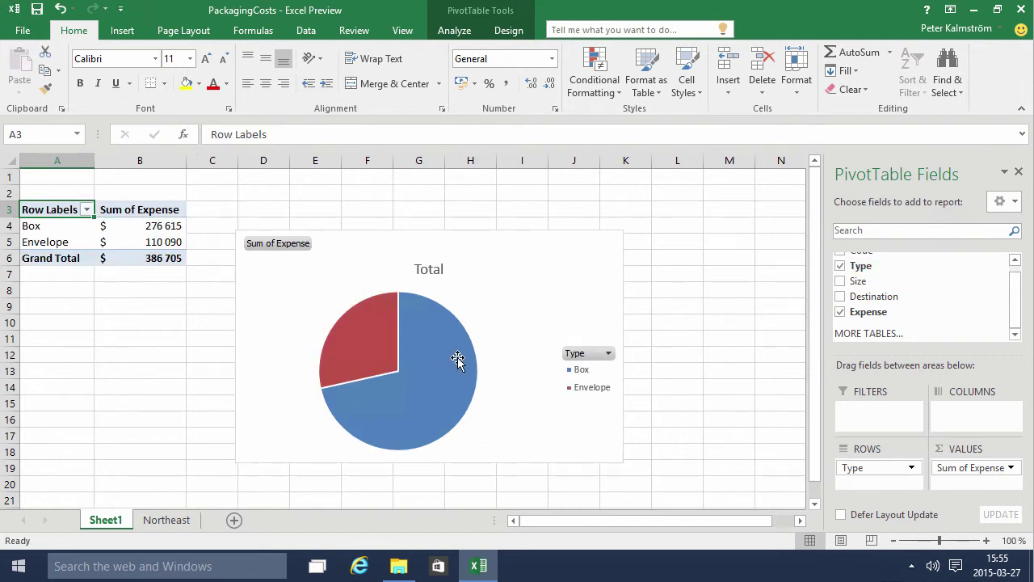
Select the pie chart and bring up its chart style choices
mouse_move(460, 358)
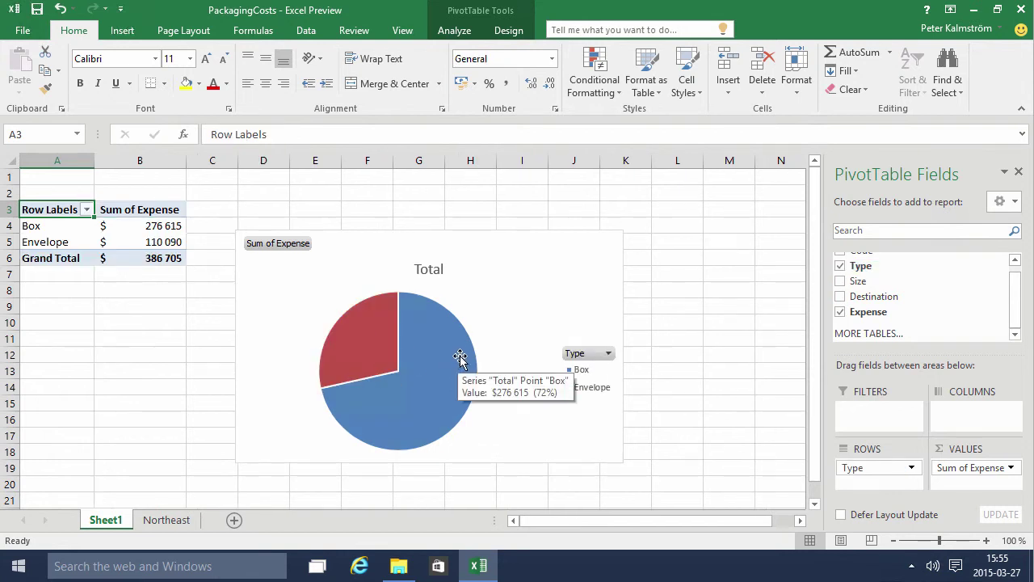
left_click(406, 435)
left_click(465, 32)
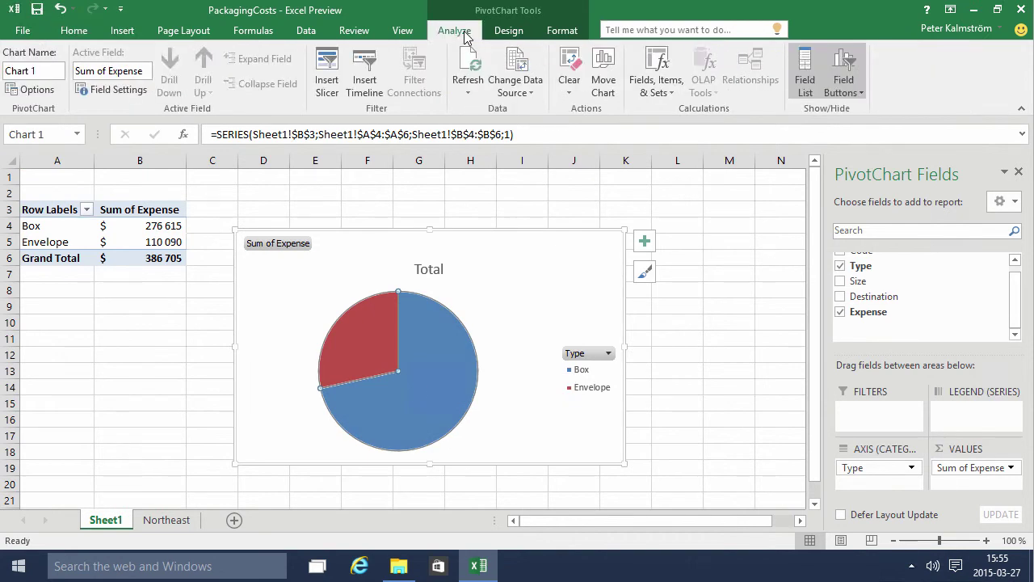
left_click(517, 28)
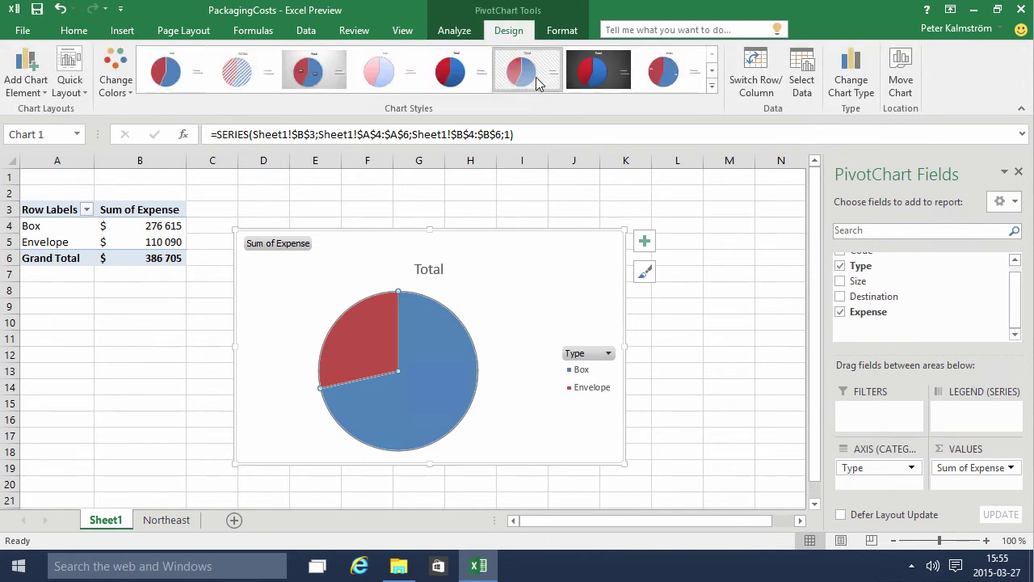